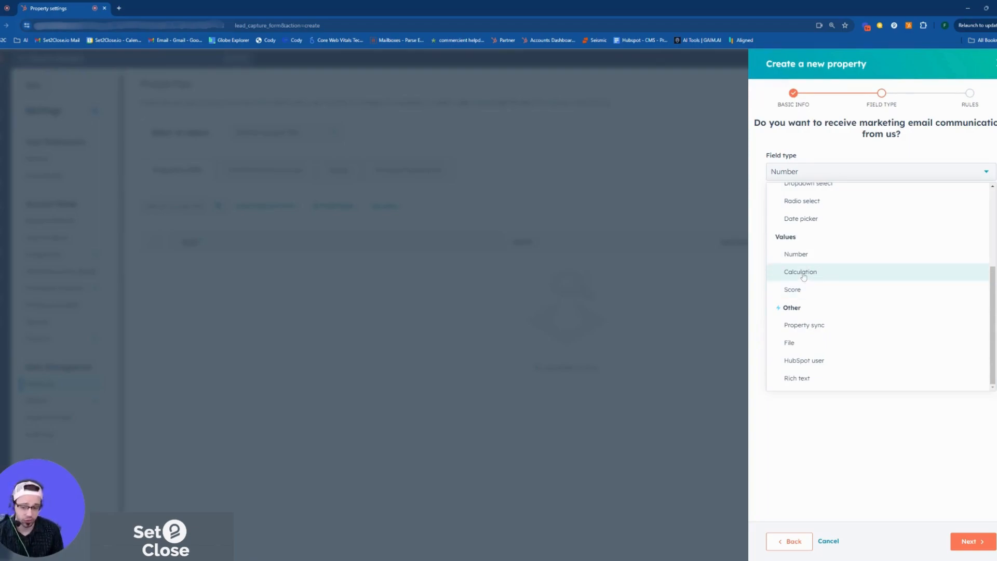
- Set the new property's field type to Calculation and open the calculation builder
left_click(806, 276)
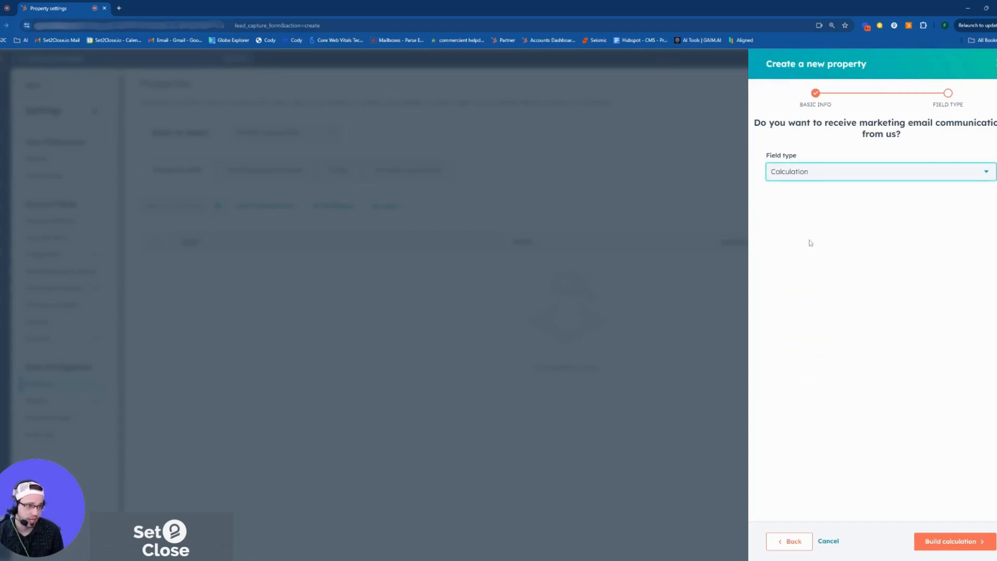
left_click(817, 173)
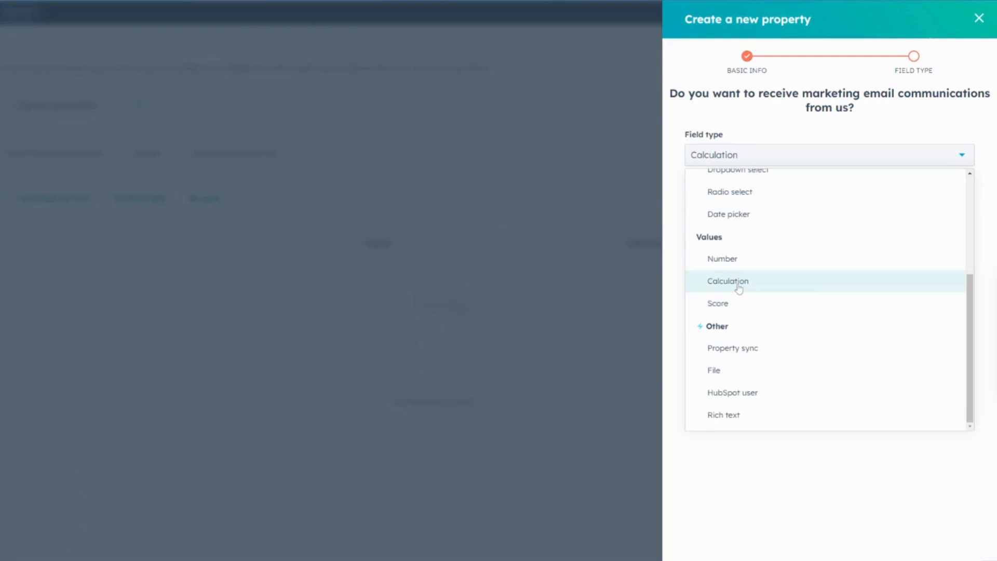
left_click(738, 286)
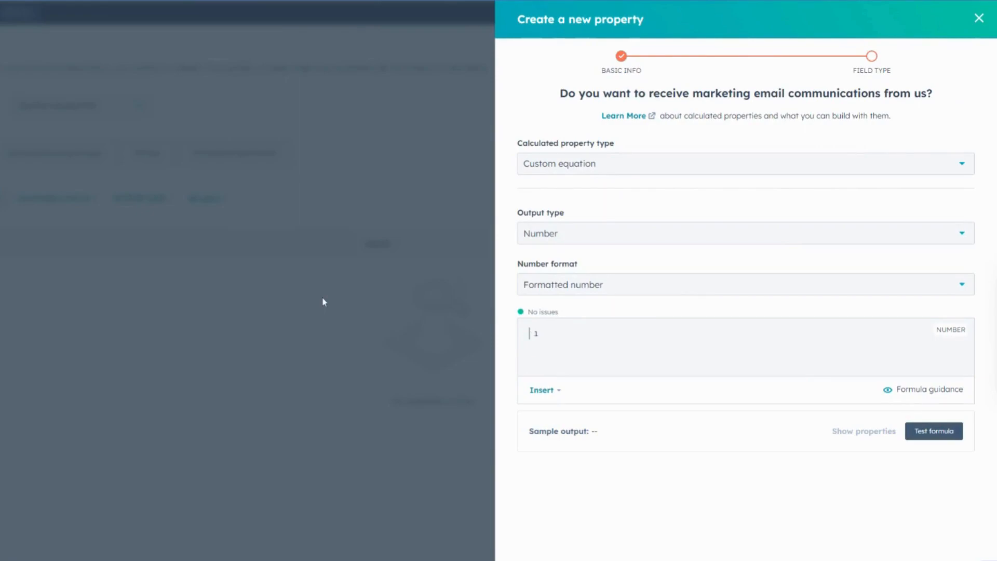
- Clear the default formula of the custom equation and set its output type to Number
key("ctrl+a")
key("BackSpace")
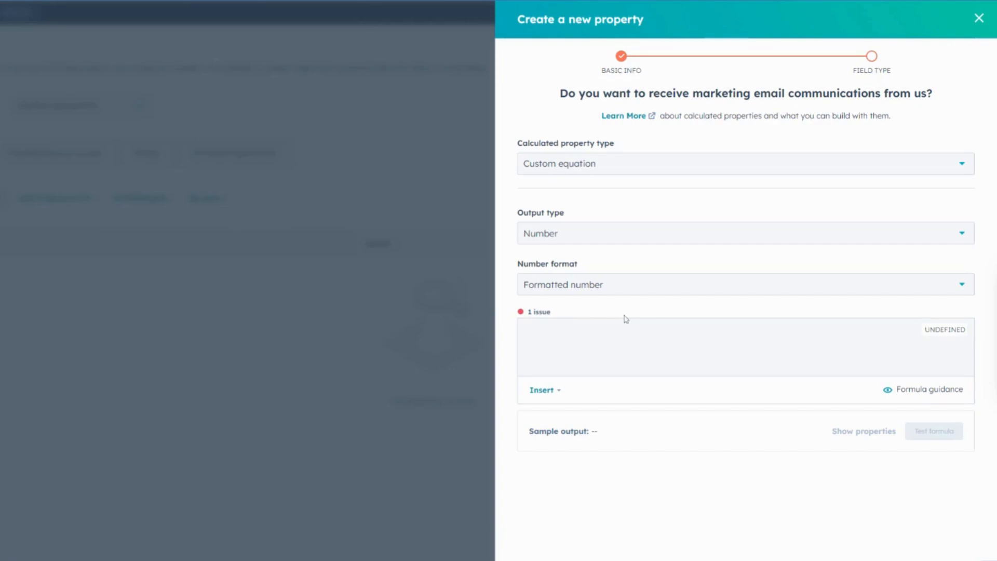
left_click(571, 244)
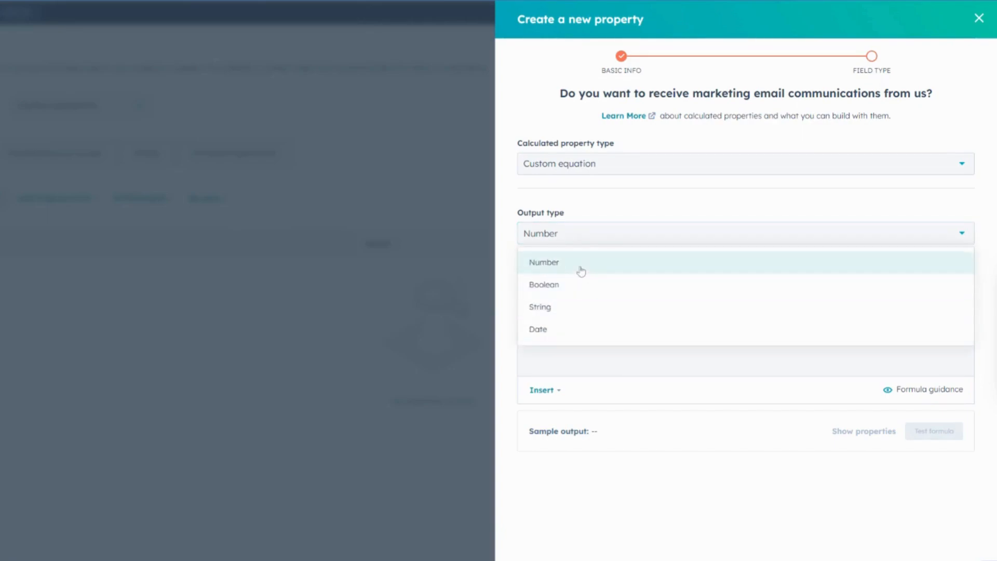
left_click(580, 271)
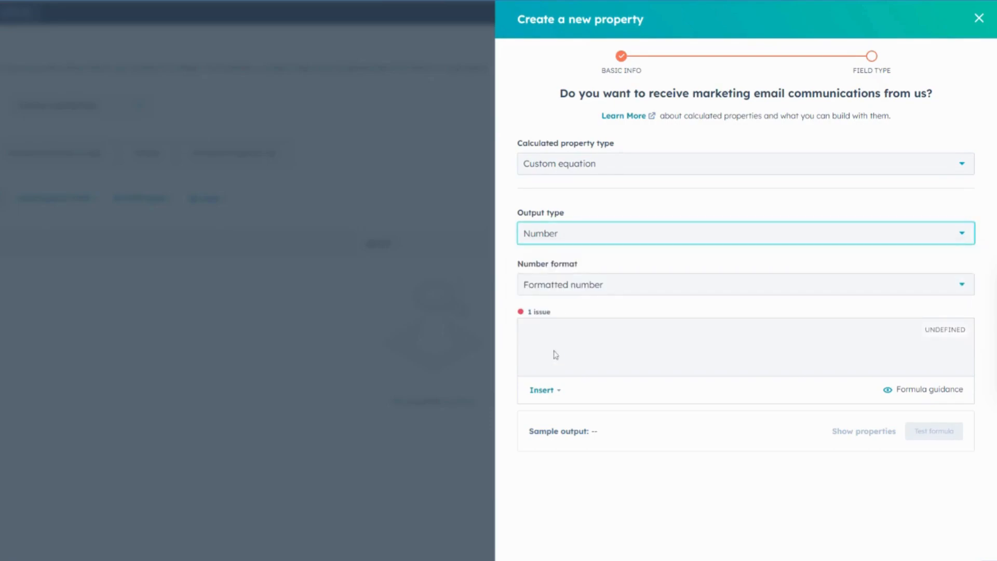
- Insert the Company size property into the formula, followed by the * operator
left_click(542, 390)
left_click(599, 347)
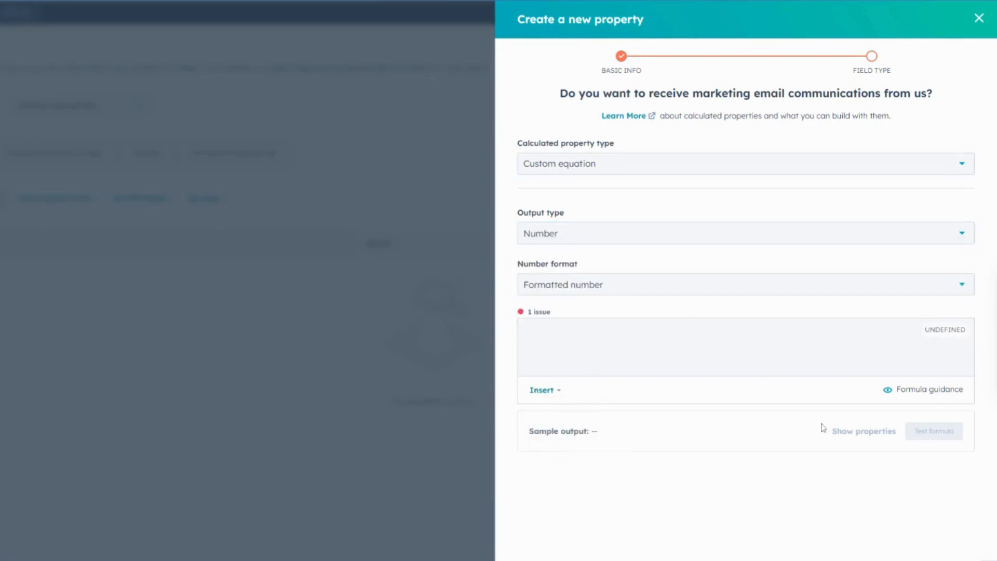
left_click(546, 393)
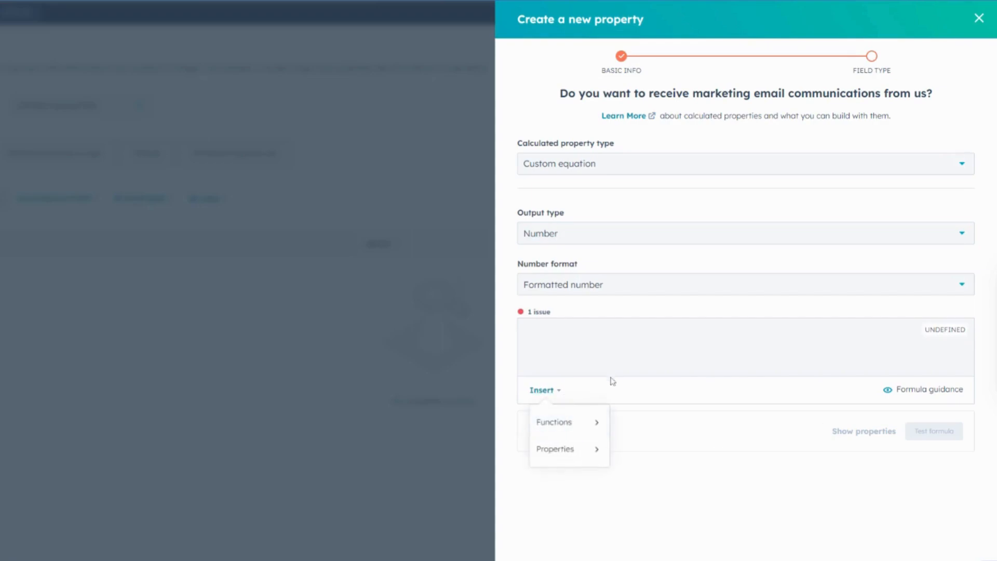
left_click(566, 457)
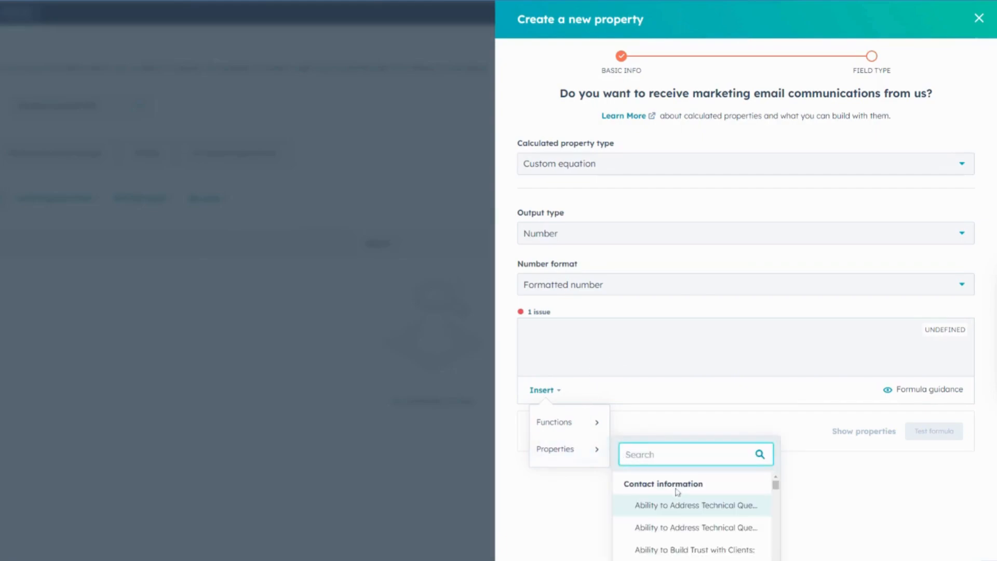
scroll(681, 499, "down", 3)
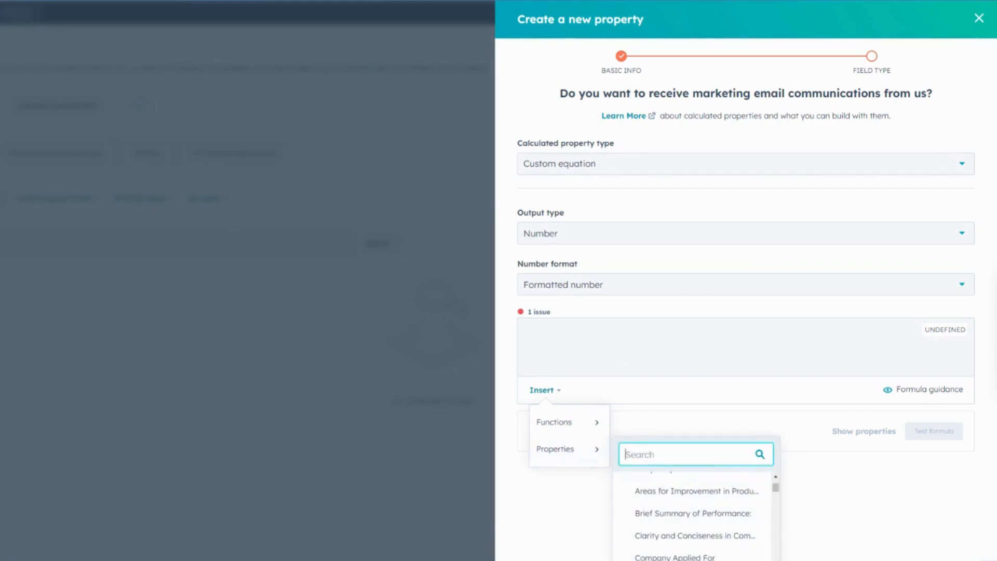
scroll(686, 546, "down", 3)
scroll(684, 507, "up", 1)
scroll(683, 507, "up", 1)
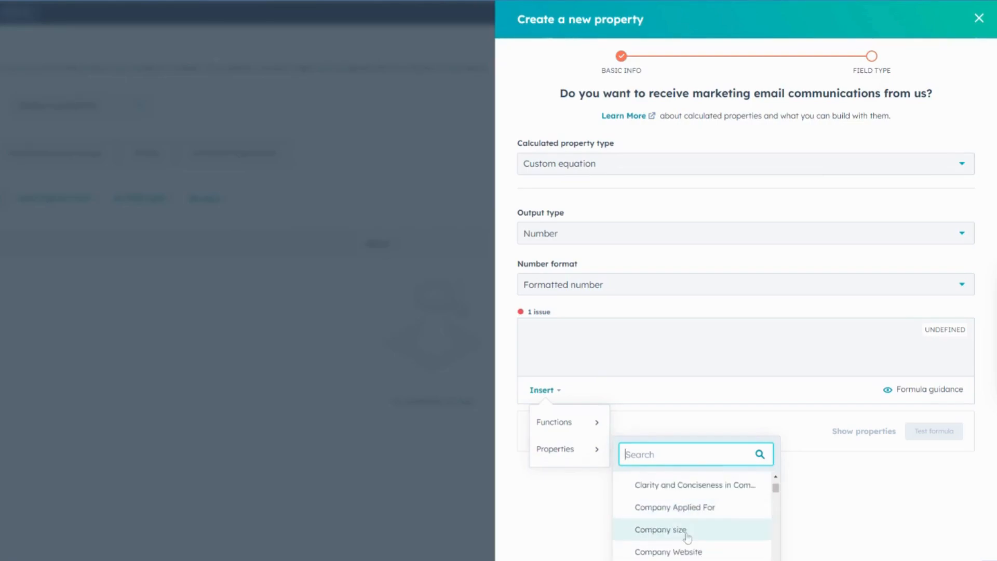
left_click(680, 530)
type("*")
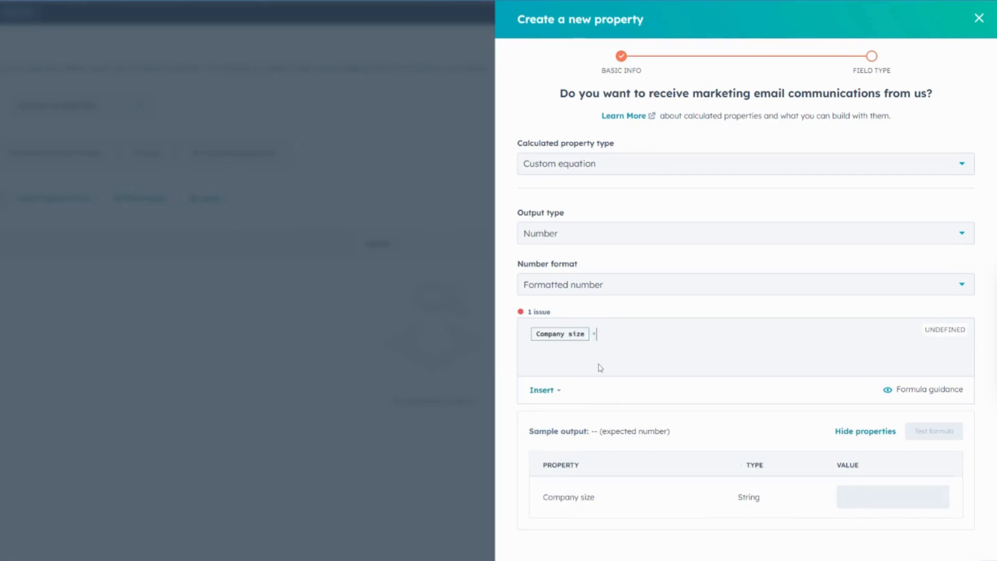
- Insert the Record ID property after the operator in the formula
left_click(543, 390)
left_click(587, 457)
scroll(706, 520, "down", 5)
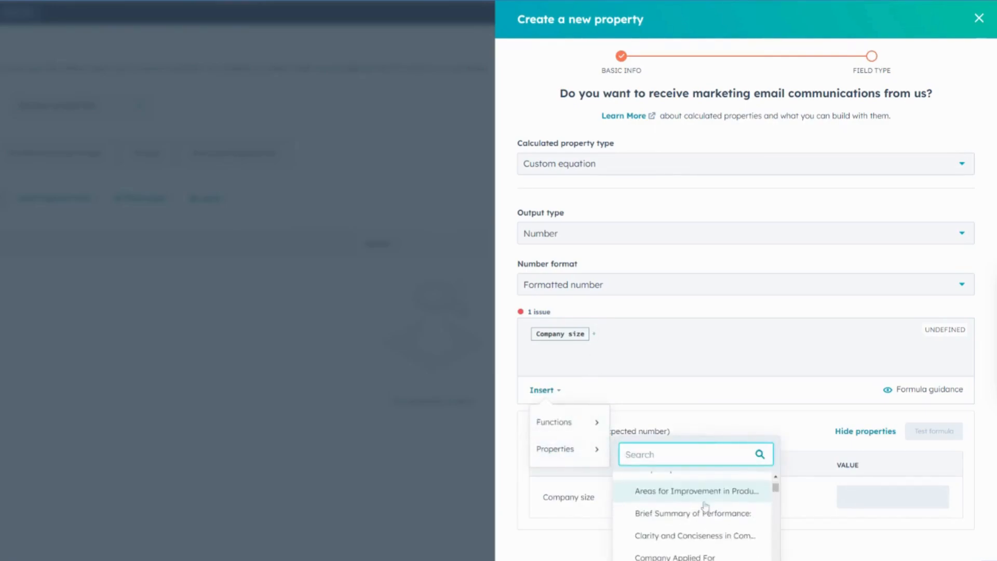
scroll(705, 547, "down", 10)
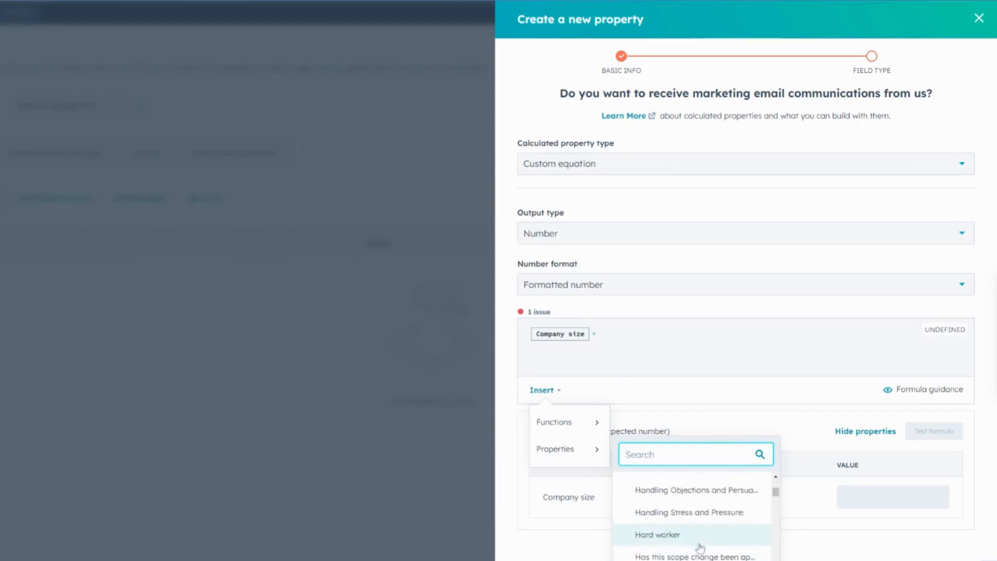
scroll(696, 525, "down", 10)
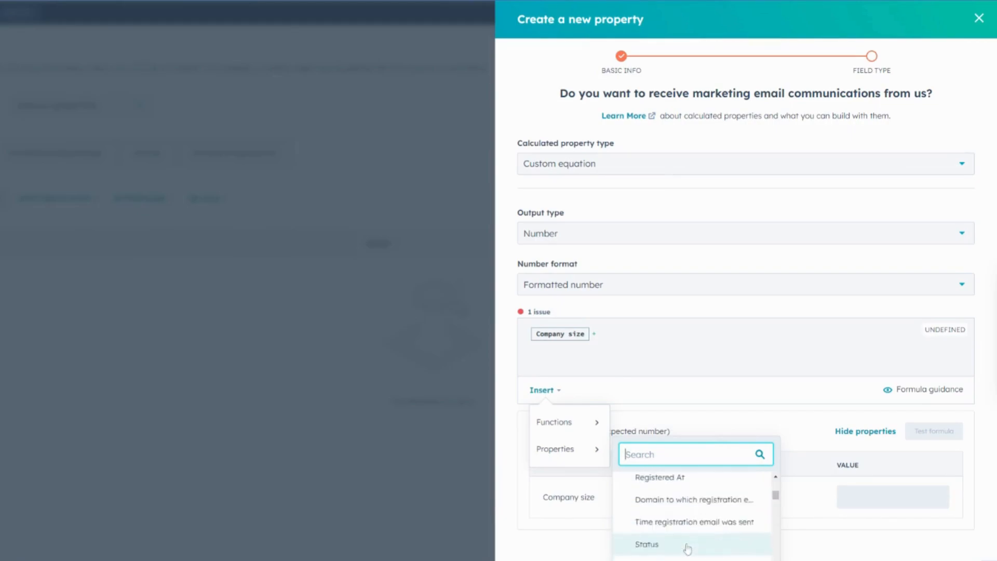
scroll(696, 519, "down", 10)
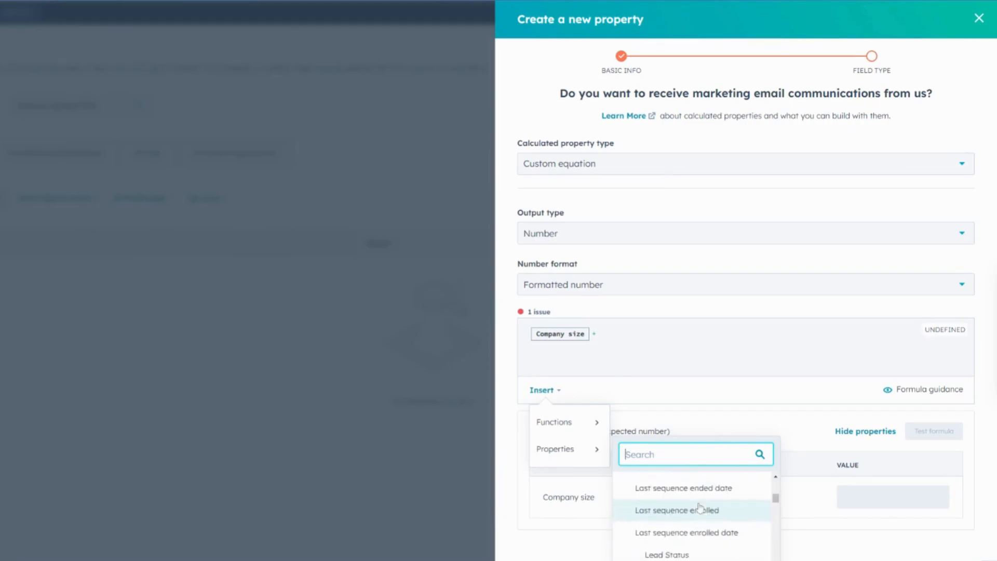
scroll(698, 499, "down", 4)
scroll(696, 498, "up", 5)
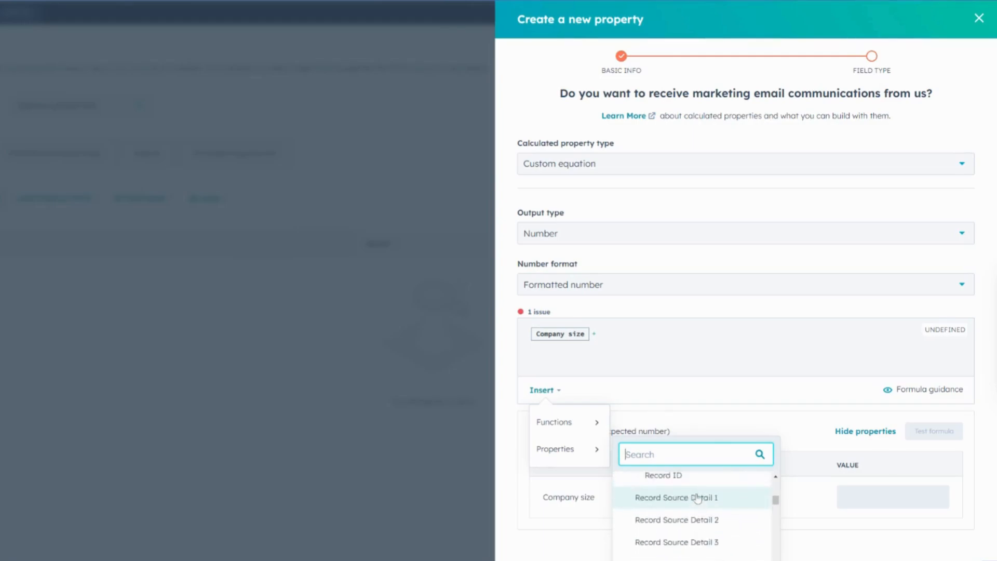
left_click(665, 477)
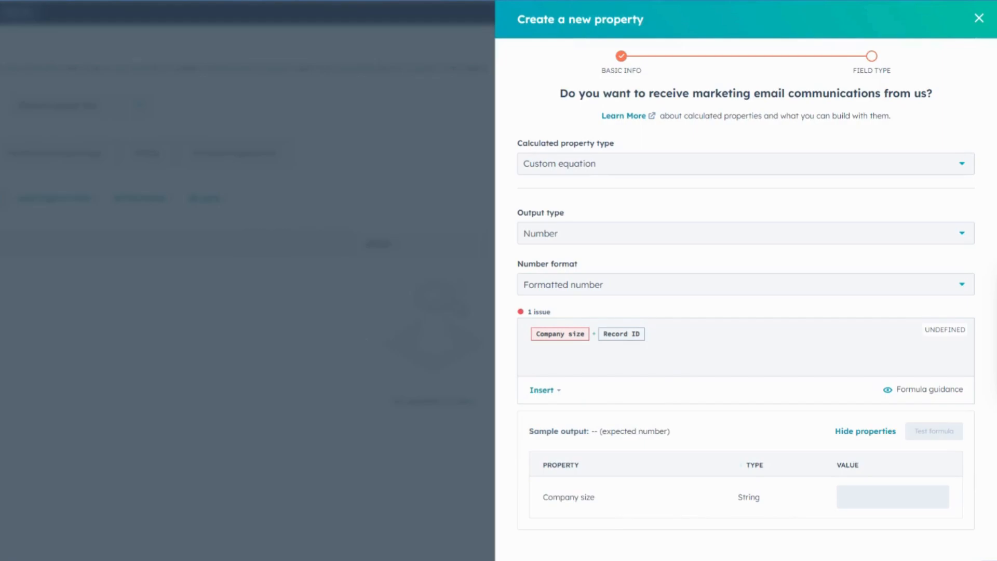
- Check the data type of Company size in the formula and delete the inserted properties
mouse_move(561, 334)
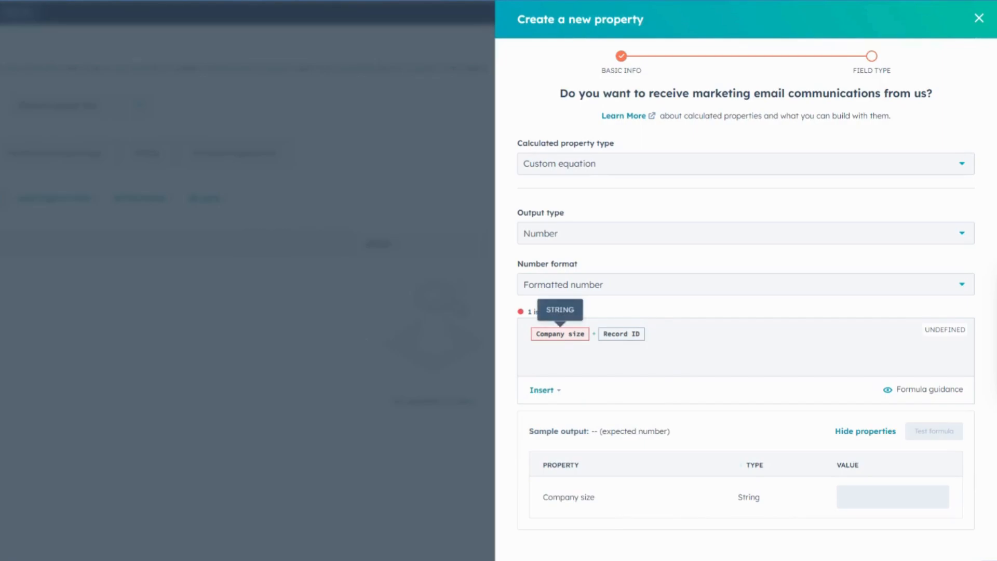
left_click_drag(591, 334, 564, 314)
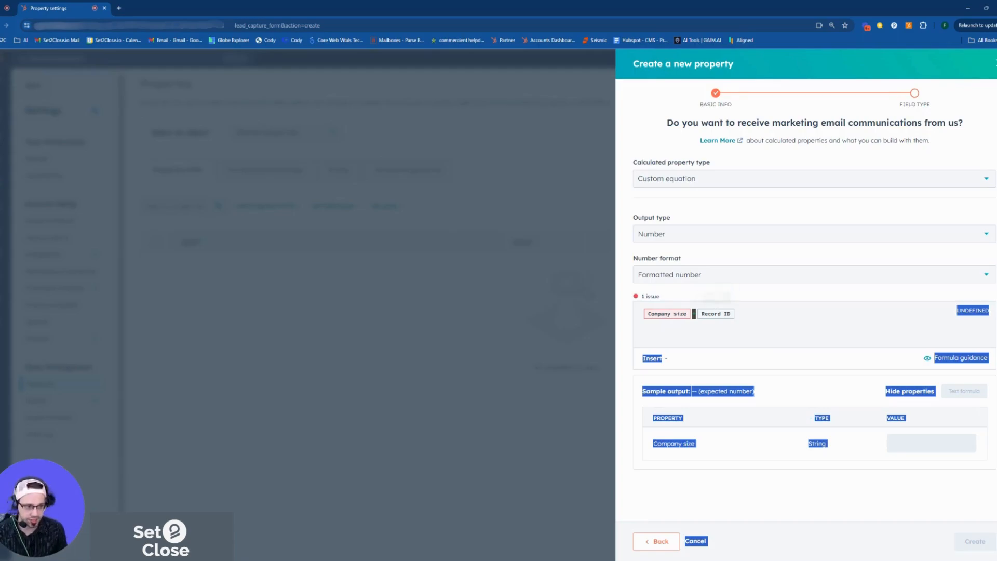
left_click(738, 314)
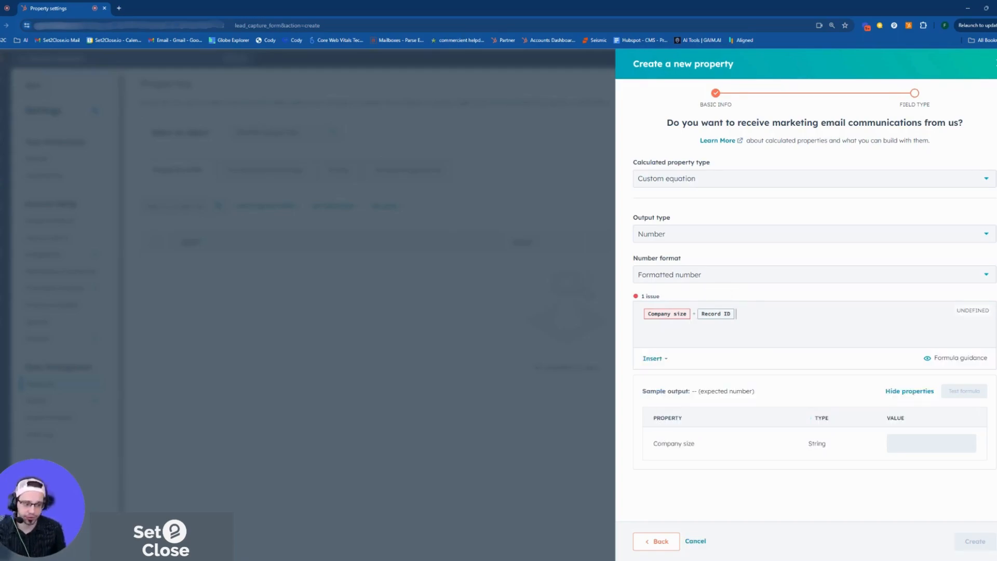
key("ctrl+a")
key("BackSpace")
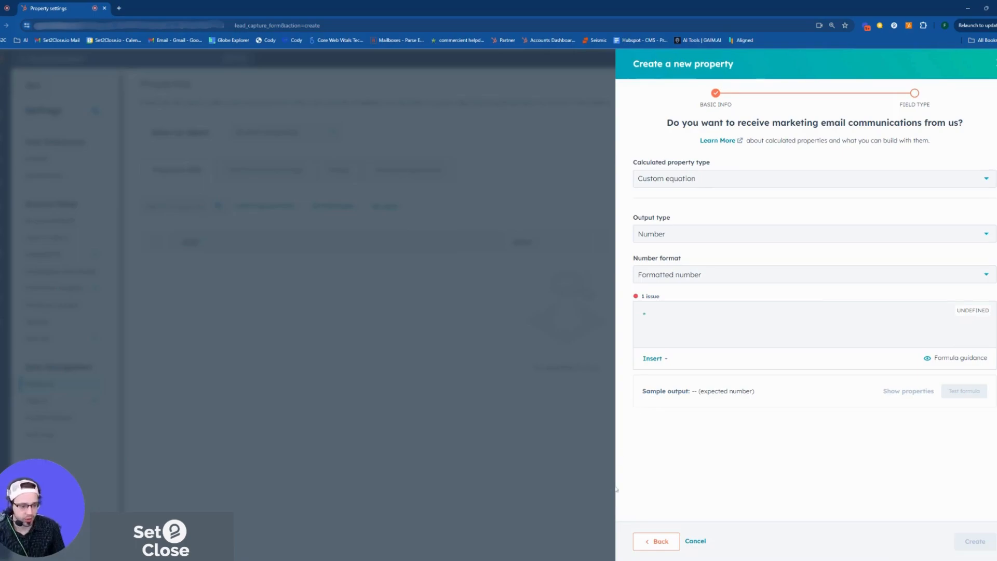
- Return to the field type selection, change the type to Score and open the score builder
left_click(660, 541)
left_click(832, 176)
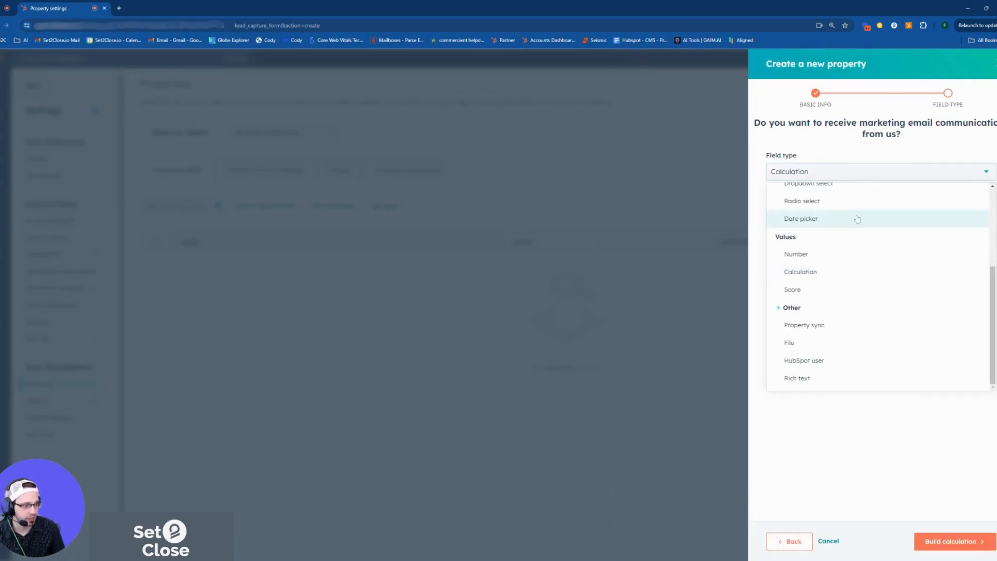
left_click(825, 290)
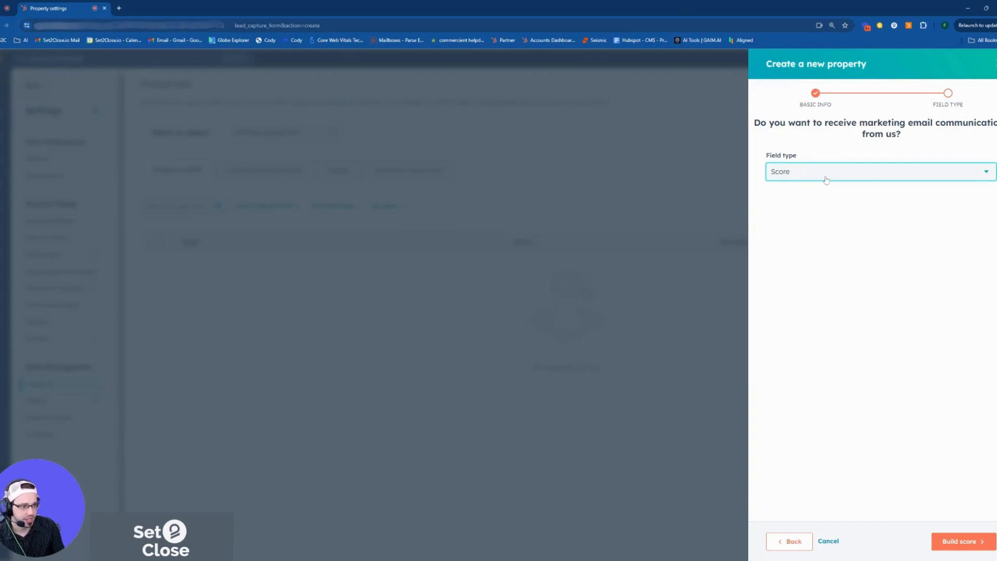
left_click(943, 545)
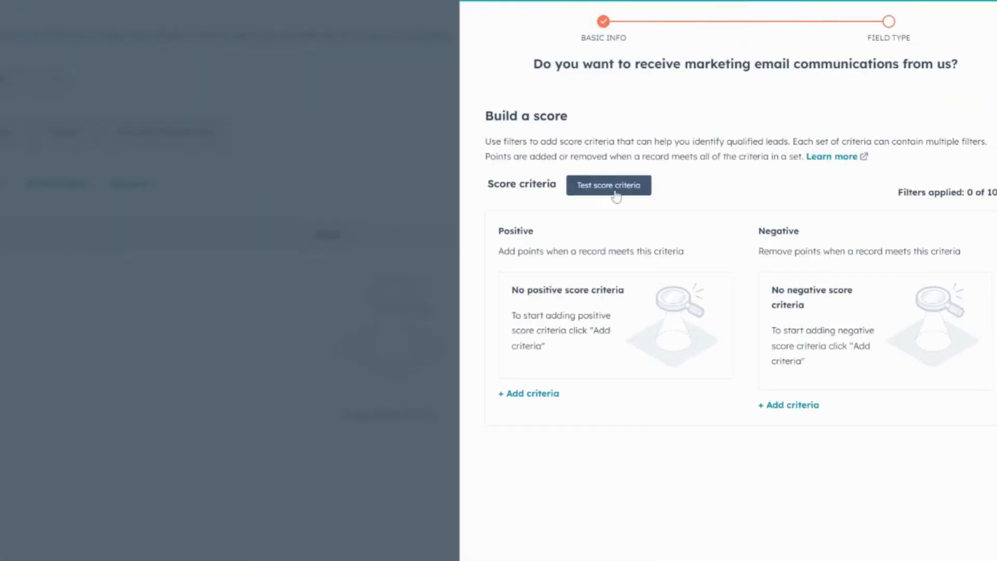
- Add a positive score criterion based on the Email Domain contact property
left_click_drag(504, 252, 675, 251)
left_click(537, 407)
left_click(529, 395)
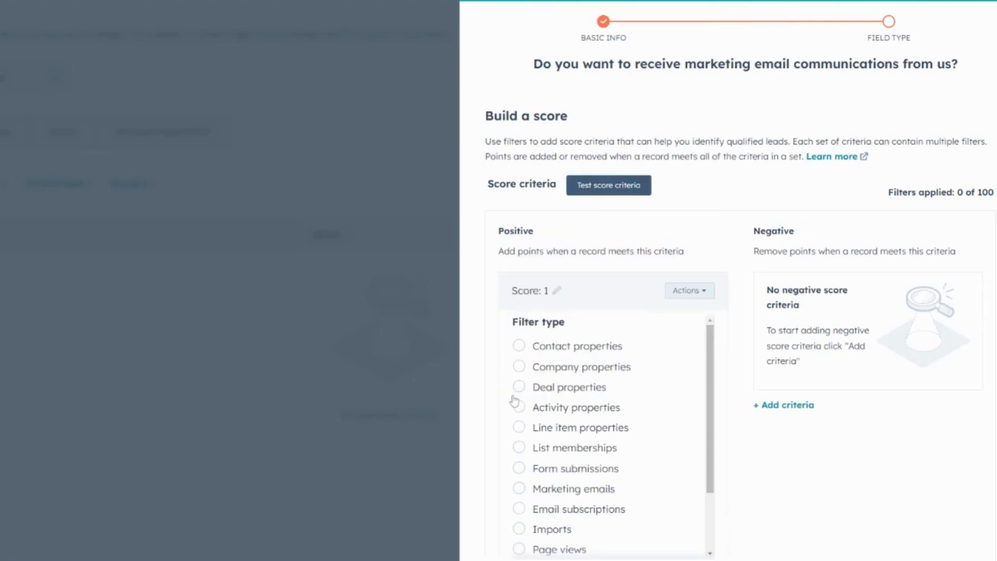
left_click(520, 347)
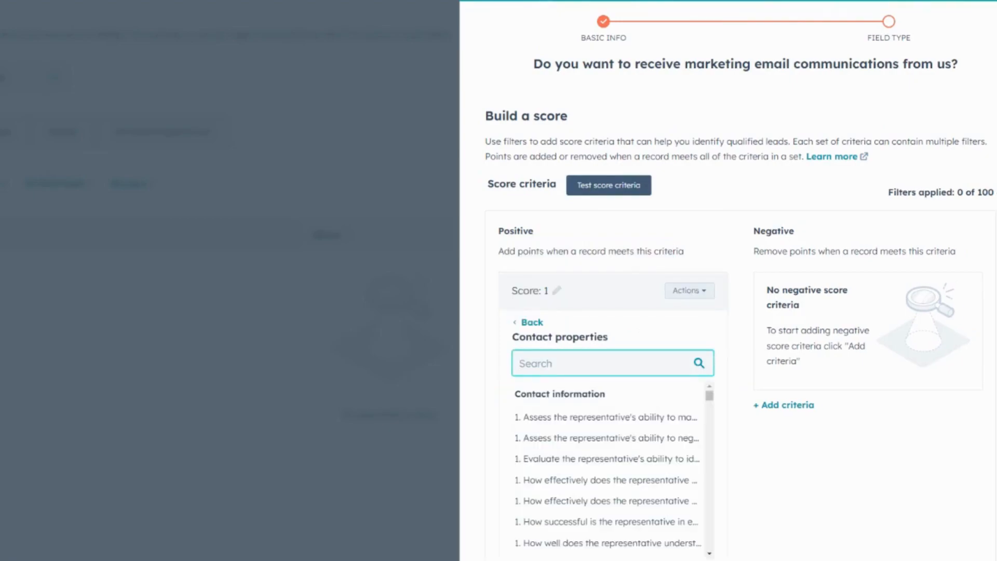
scroll(613, 457, "down", 10)
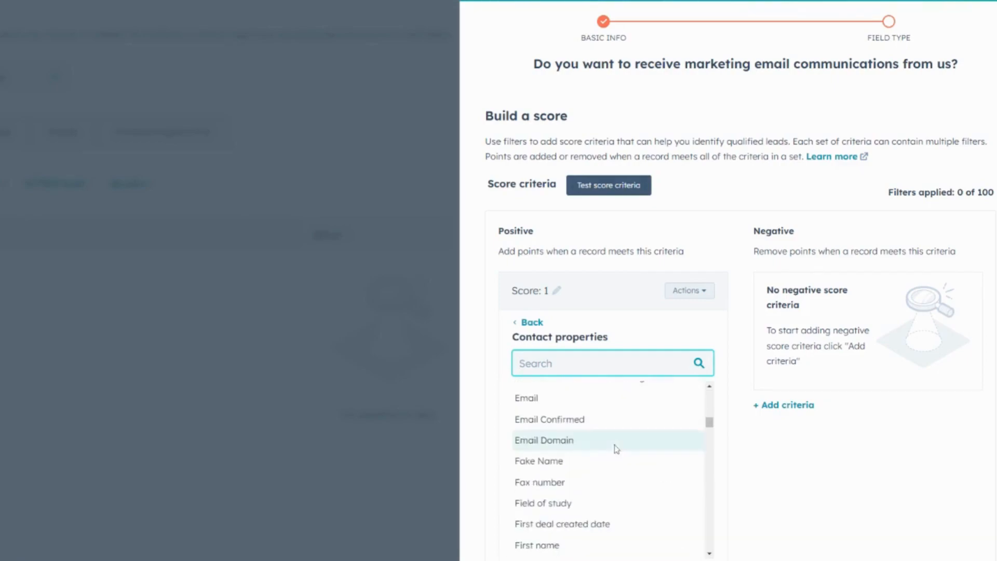
scroll(623, 494, "down", 5)
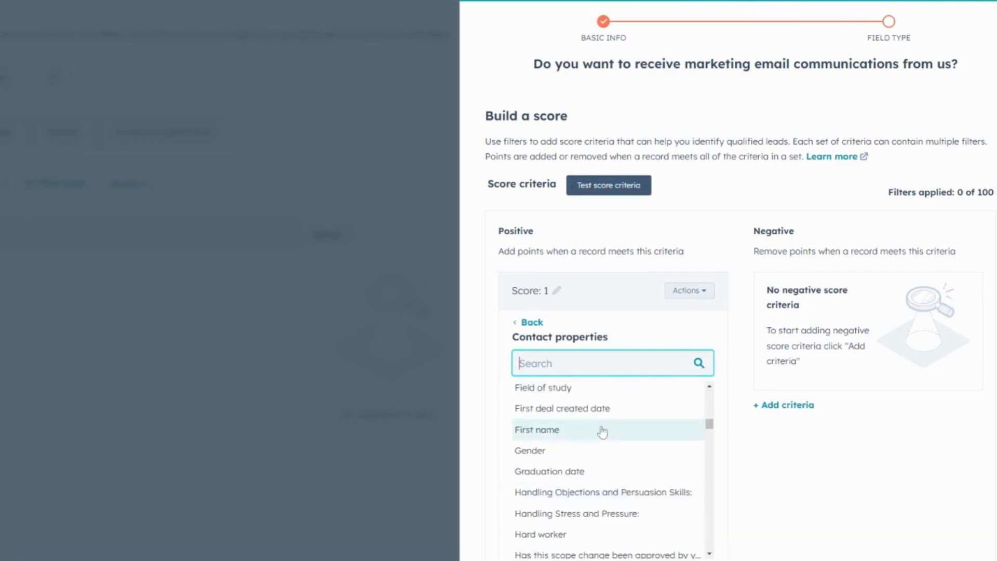
scroll(602, 440, "up", 5)
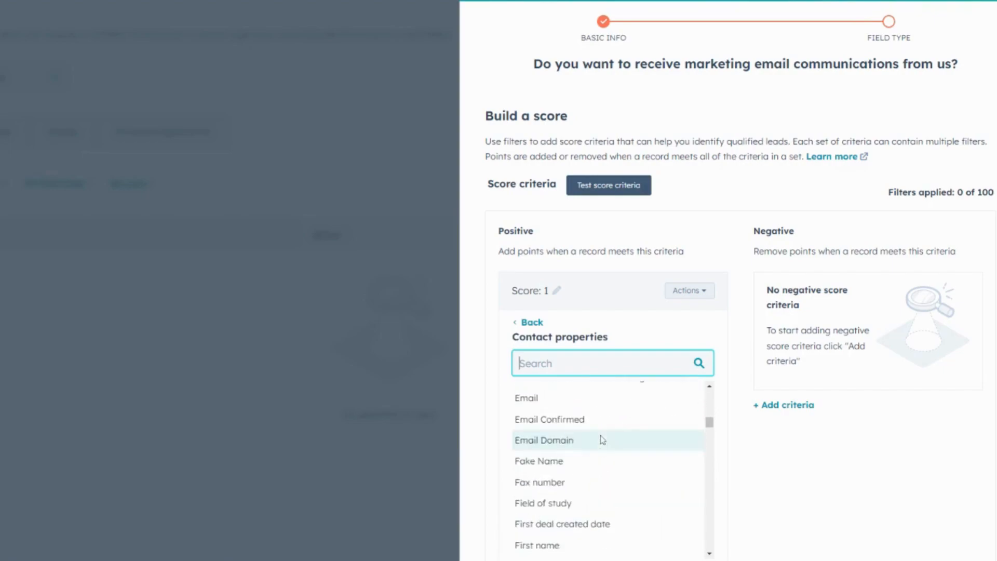
left_click(531, 446)
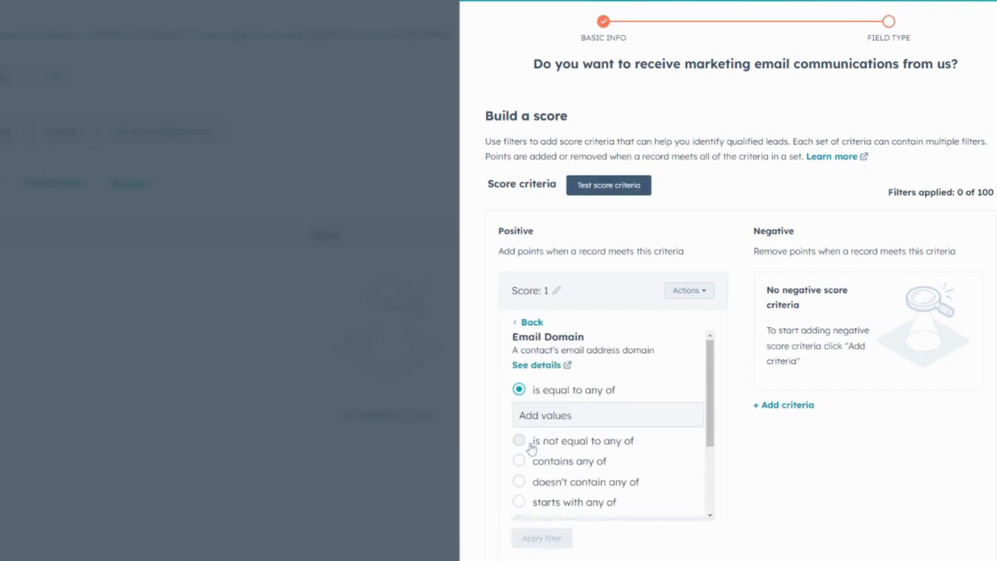
- Set the Email Domain filter to contains any of gmail.com and apply it
left_click(539, 464)
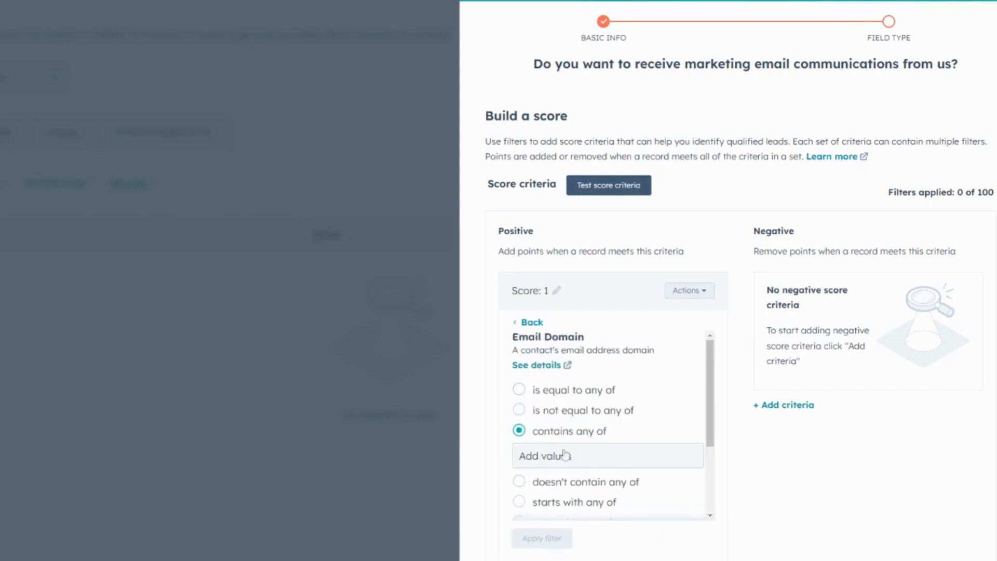
left_click(563, 456)
type("gmail.com")
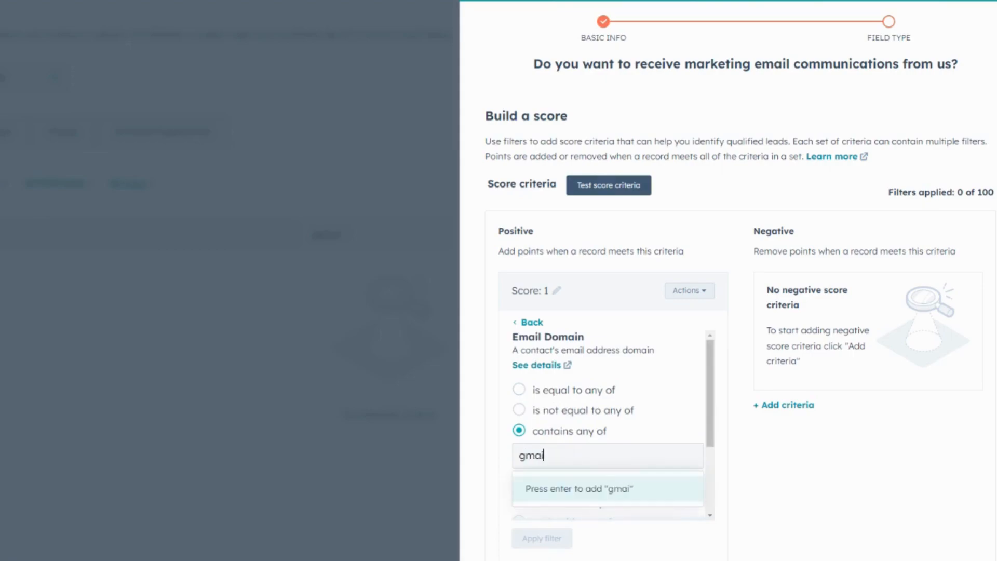
left_click(594, 498)
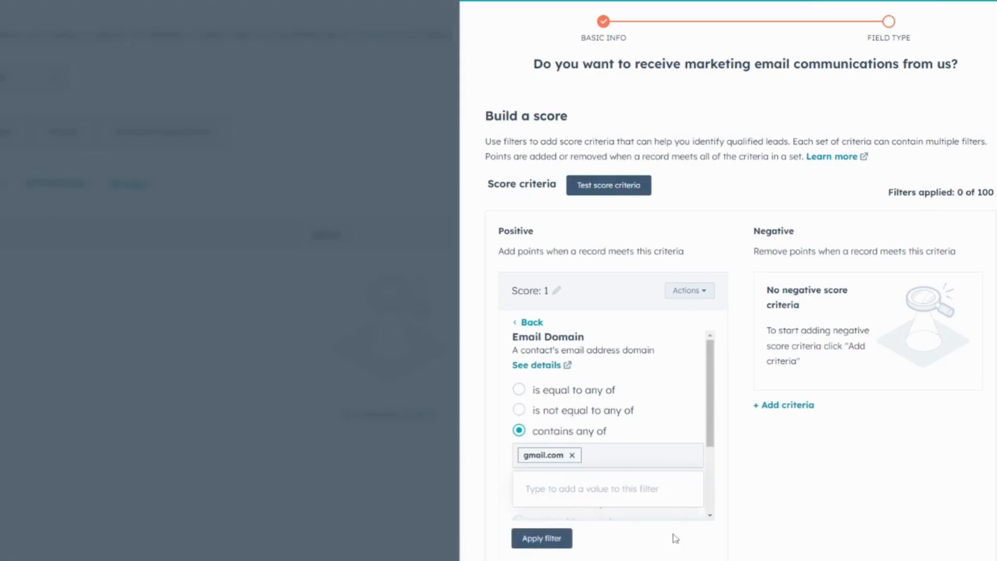
left_click(543, 545)
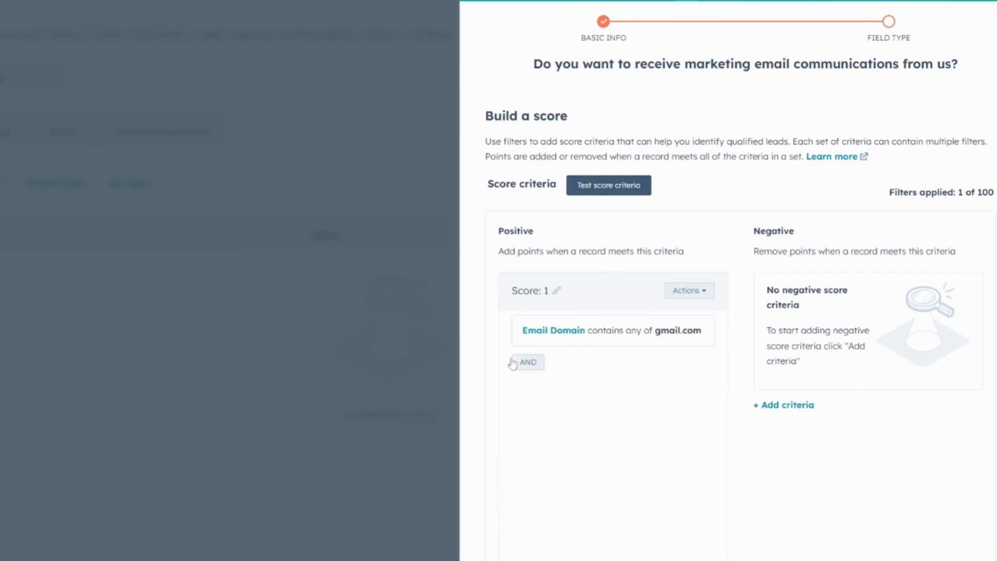
- Set the score of the positive Email Domain criterion to -25
left_click(554, 297)
key("BackSpace")
type("-")
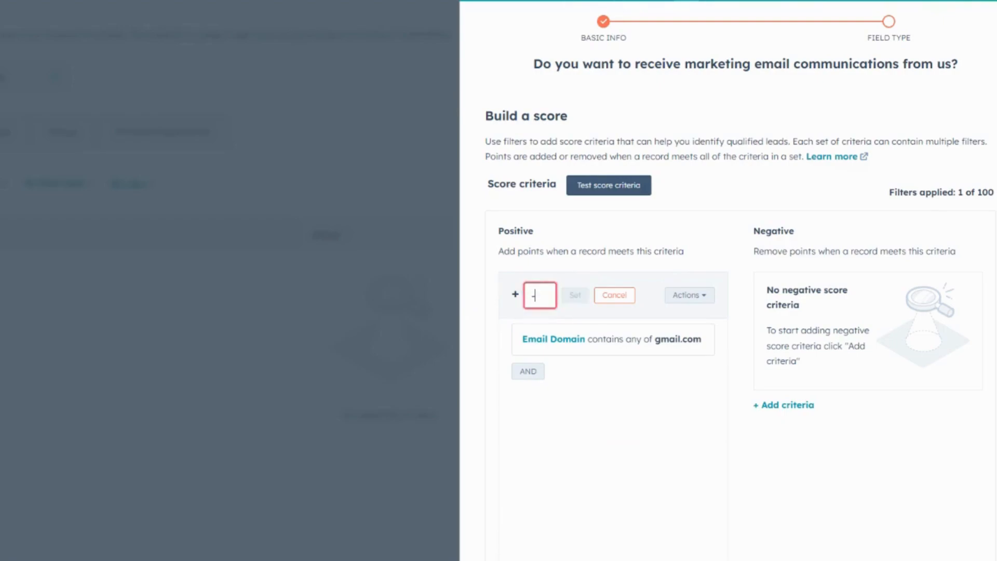
type("25")
left_click(573, 300)
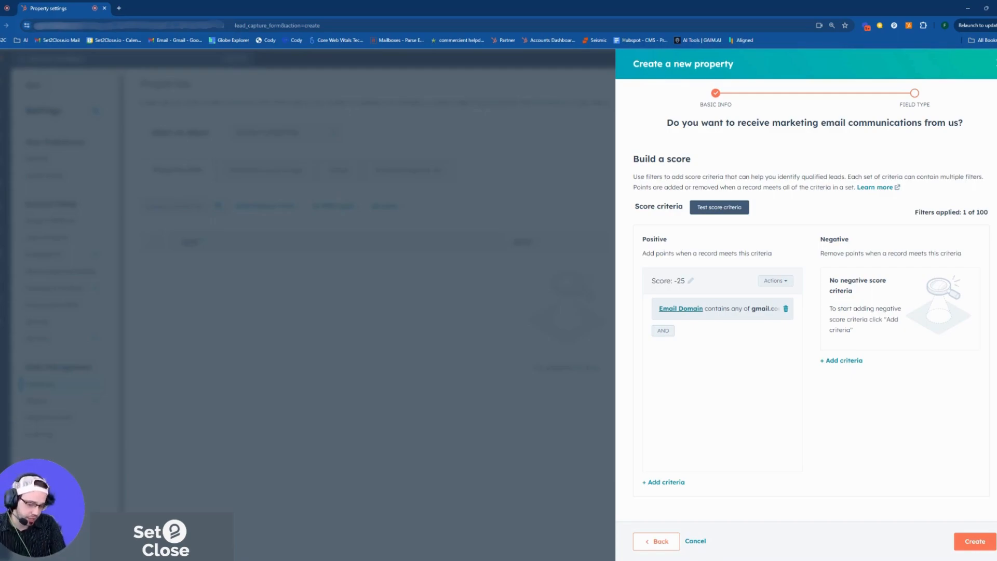
- Add a second positive score criterion and show its available filter types
left_click_drag(642, 253, 693, 254)
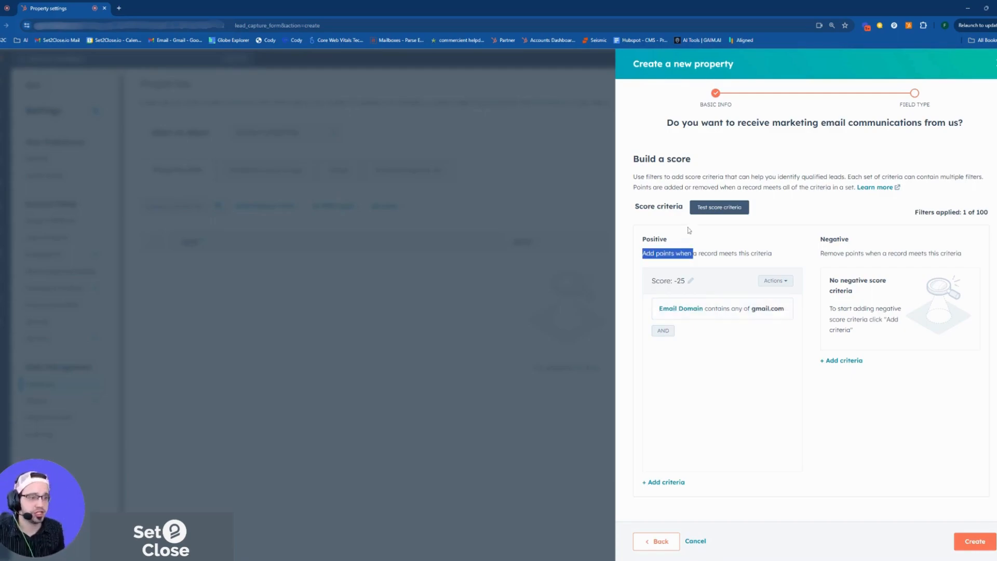
left_click(670, 482)
scroll(722, 413, "down", 4)
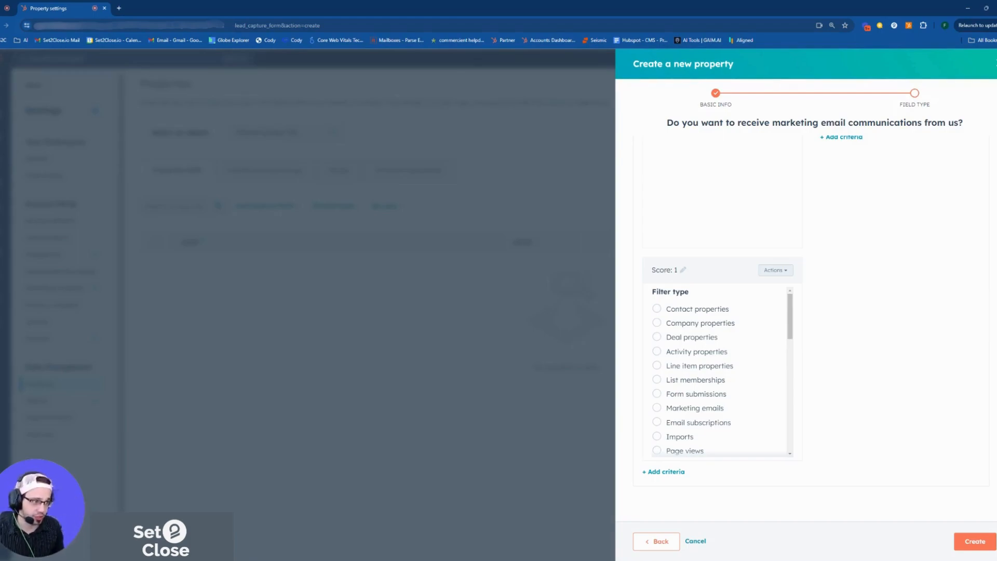
- Leave the score builder and change the property's field type to File
left_click(657, 542)
left_click(870, 172)
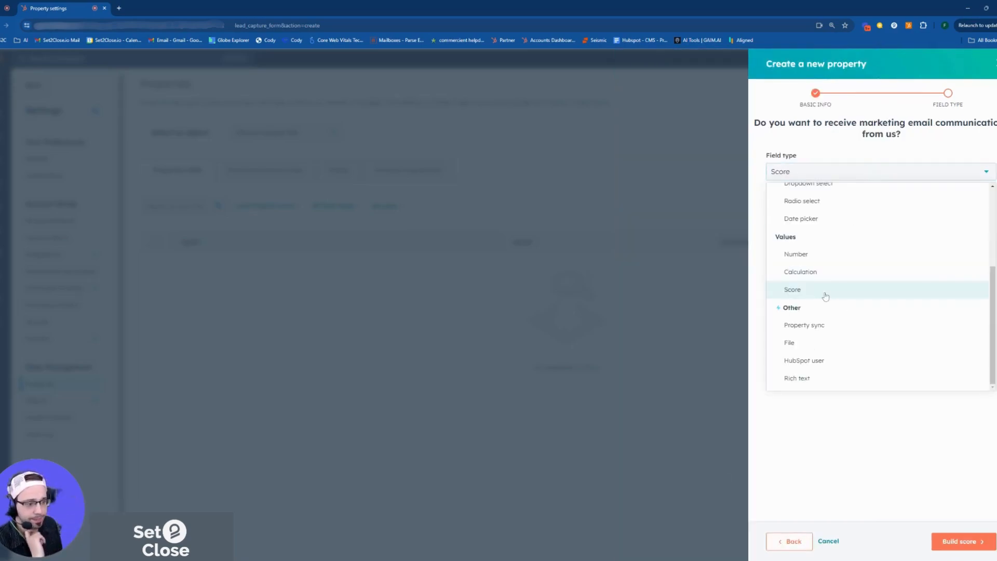
left_click(788, 344)
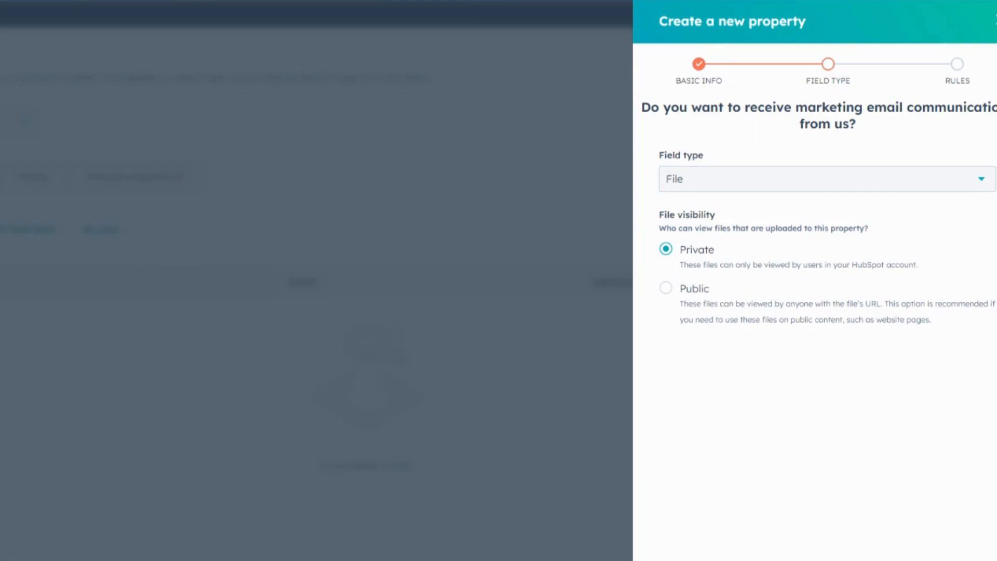
- Check the rules and basic info pages of the file property, ending back at the field type selection
left_click(970, 541)
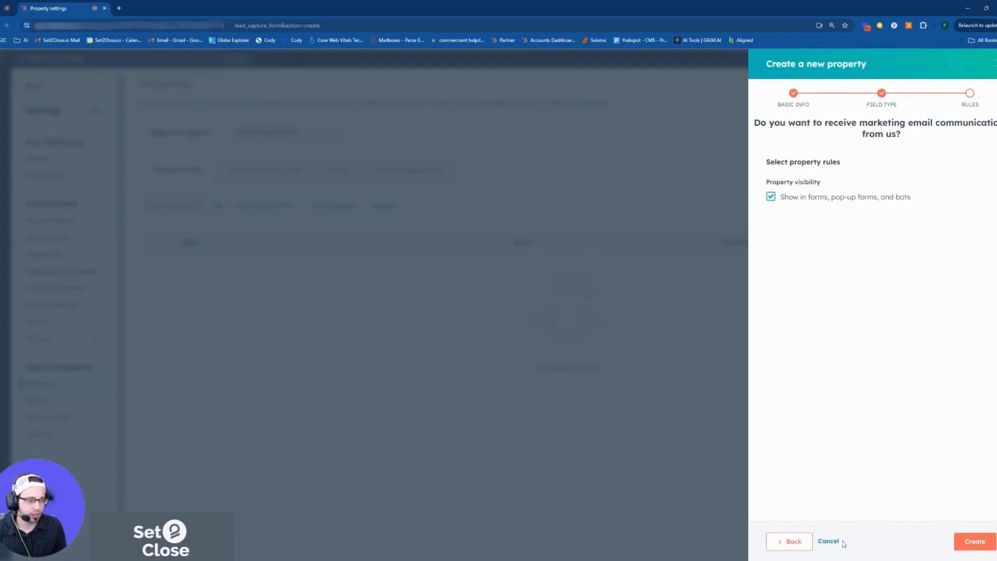
left_click(787, 541)
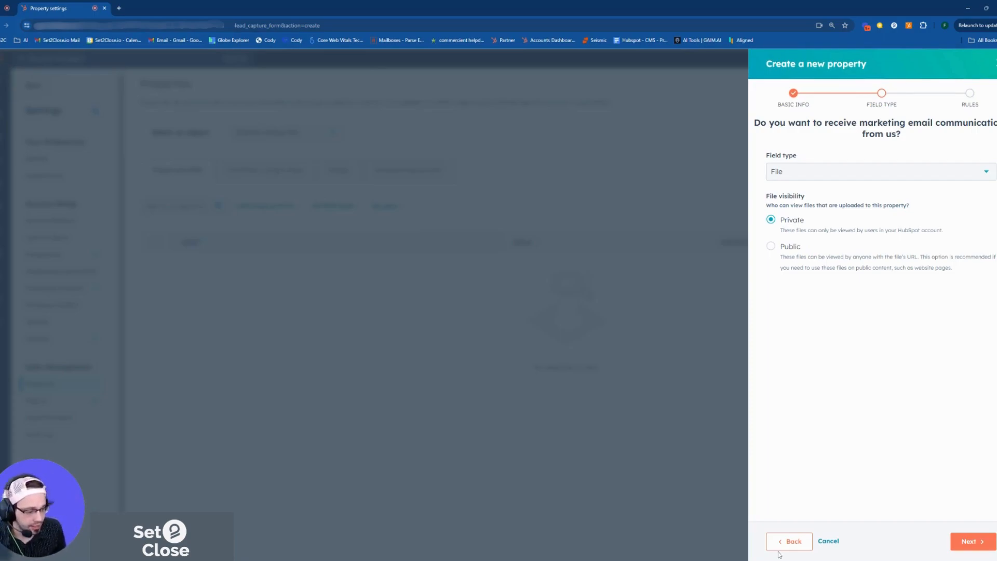
left_click(790, 541)
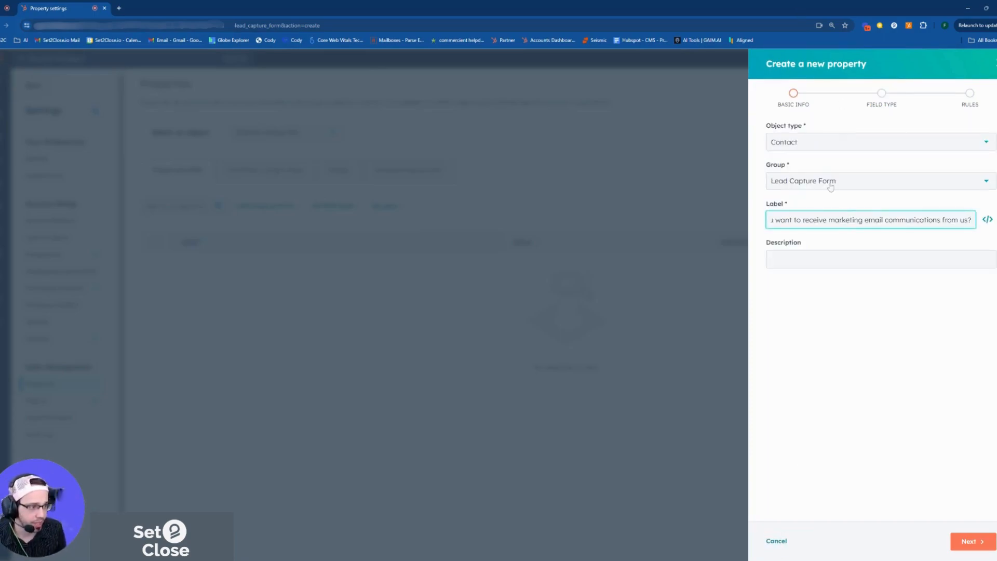
left_click(969, 542)
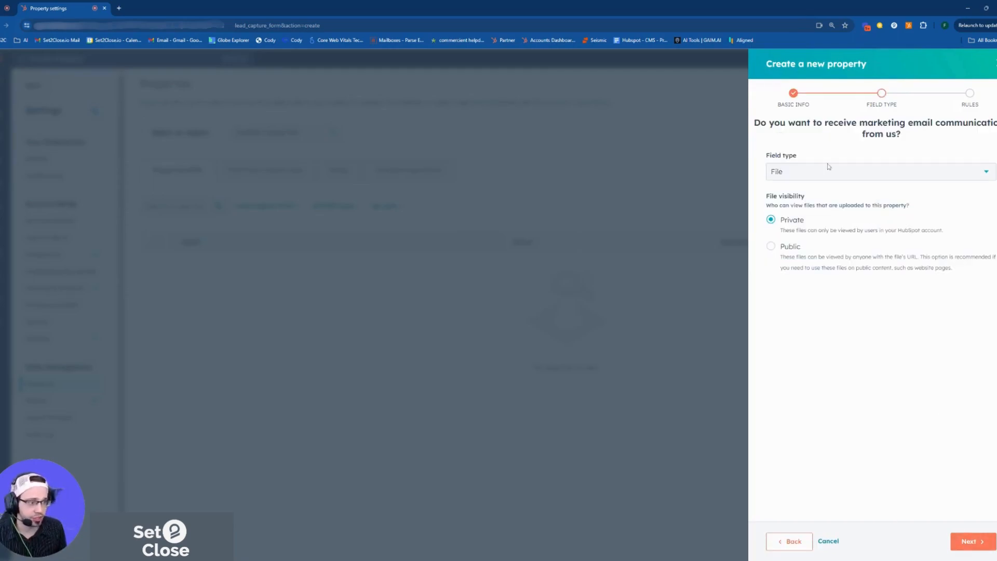
- Change the field type to HubSpot user and look through the owner list in its preview
left_click(829, 167)
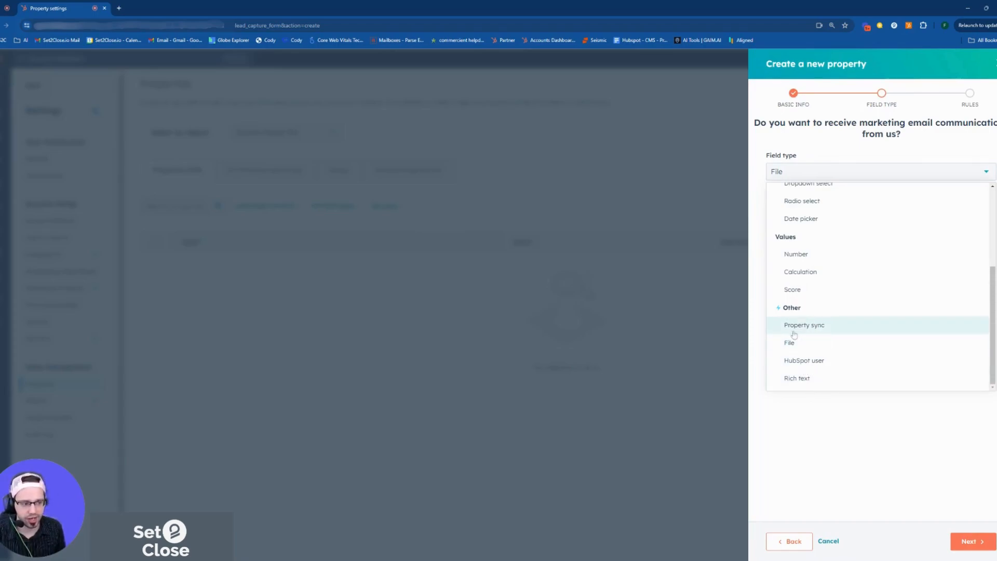
left_click(804, 361)
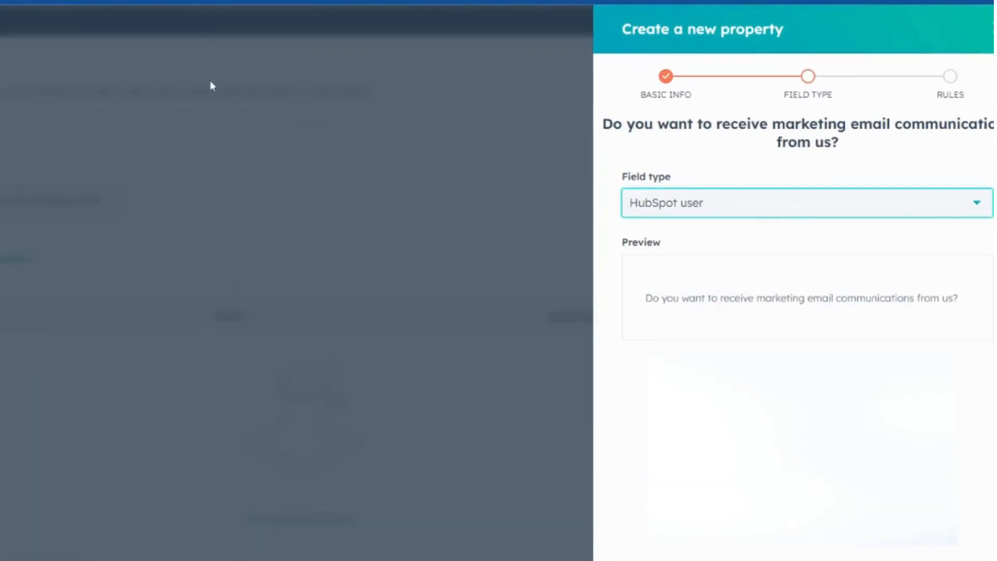
left_click(739, 314)
left_click(740, 315)
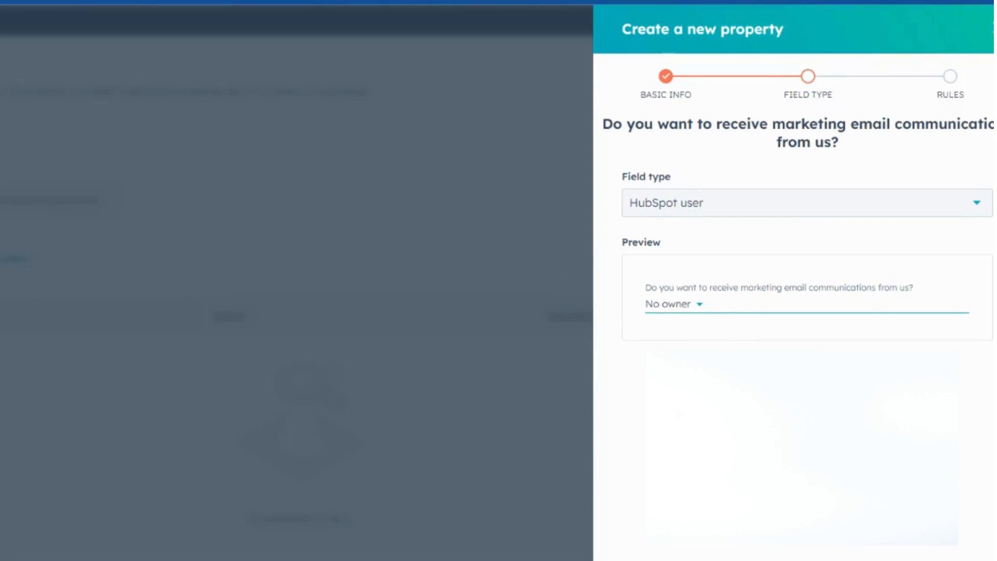
left_click(732, 306)
scroll(803, 441, "down", 8)
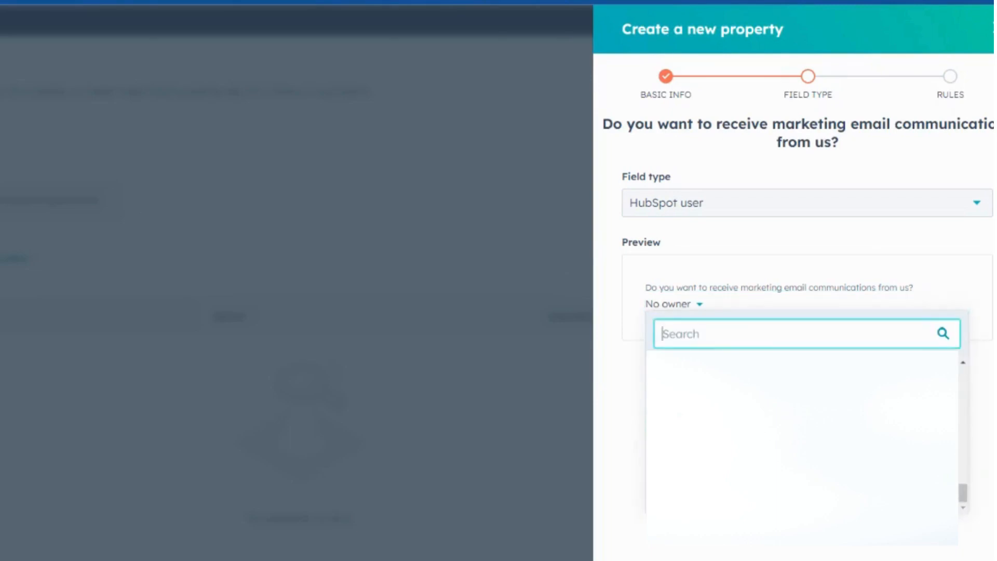
key("Escape")
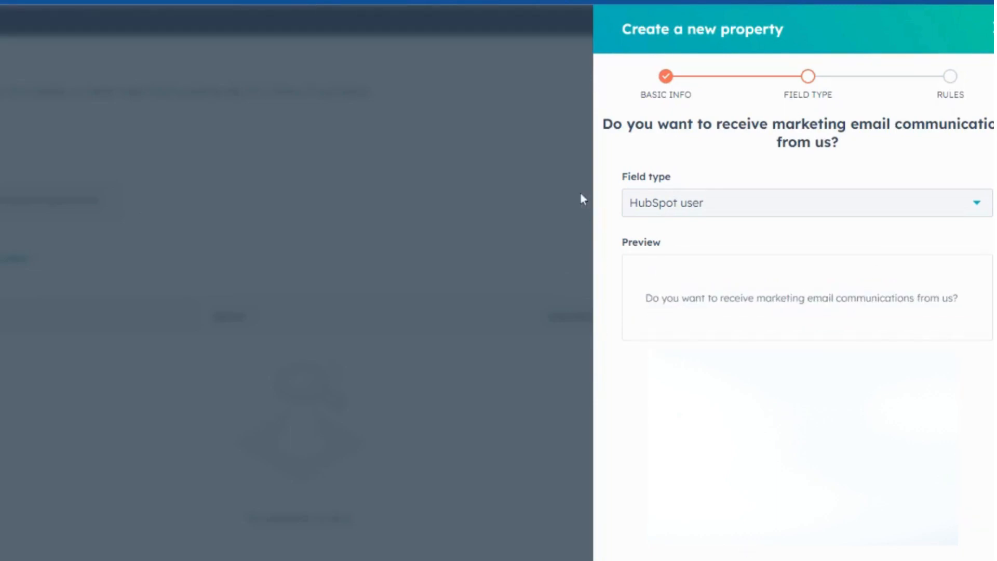
mouse_move(650, 310)
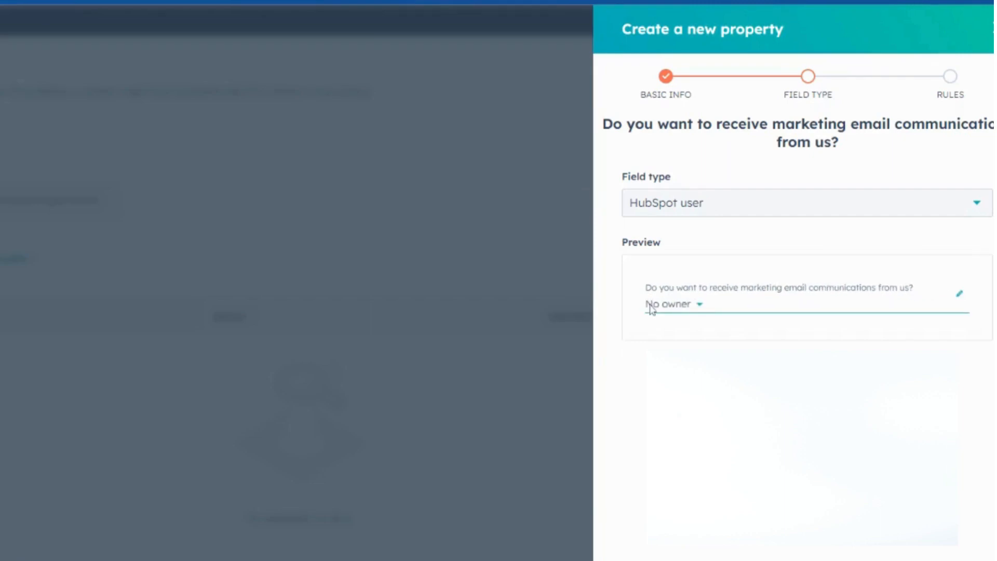
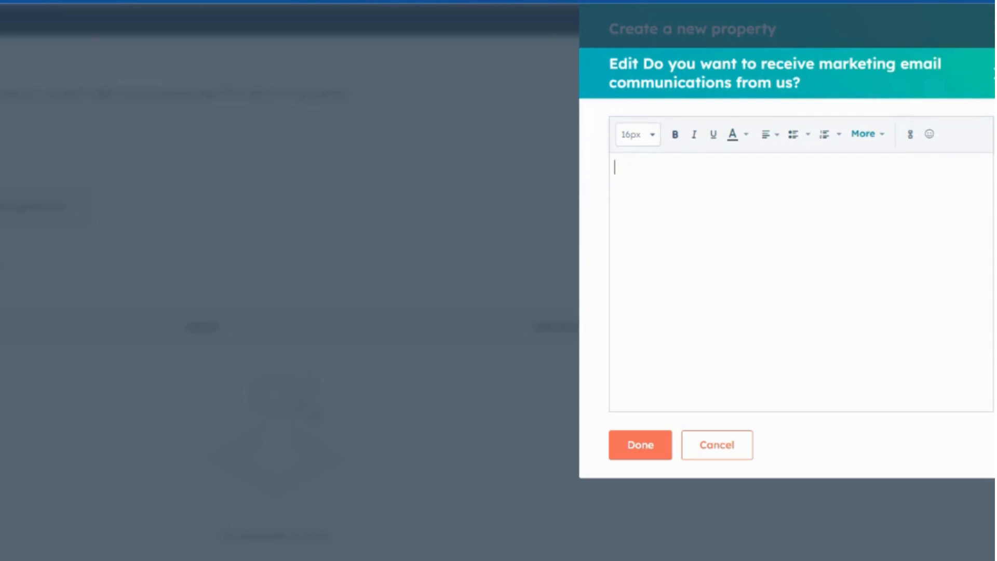
- Enter the sample lines sabdajksbdajksbd, asl.kdnlokjasbdnkjasbd and alsjkdbnasjbd in the rich text preview
type("sabdajksbdajksbd")
key("Return")
key("Return")
type("asl.kdnlokjasbdnkjasbd")
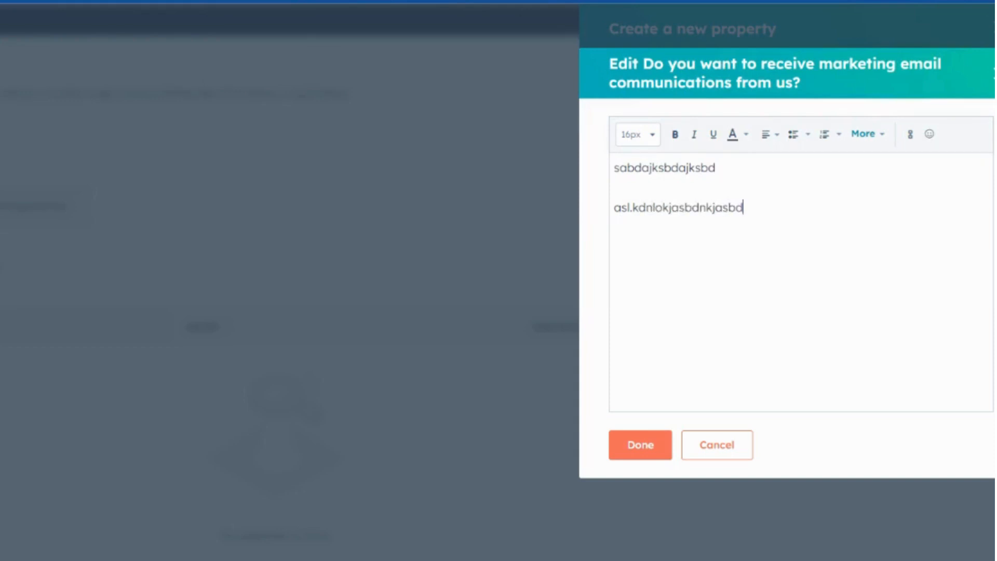
key("Return")
type("alsjkdbnasjbd")
- Format all the sample text as bold, underlined and italic
key("shift+Up")
key("shift+Up")
key("shift+Up")
key("shift+Up")
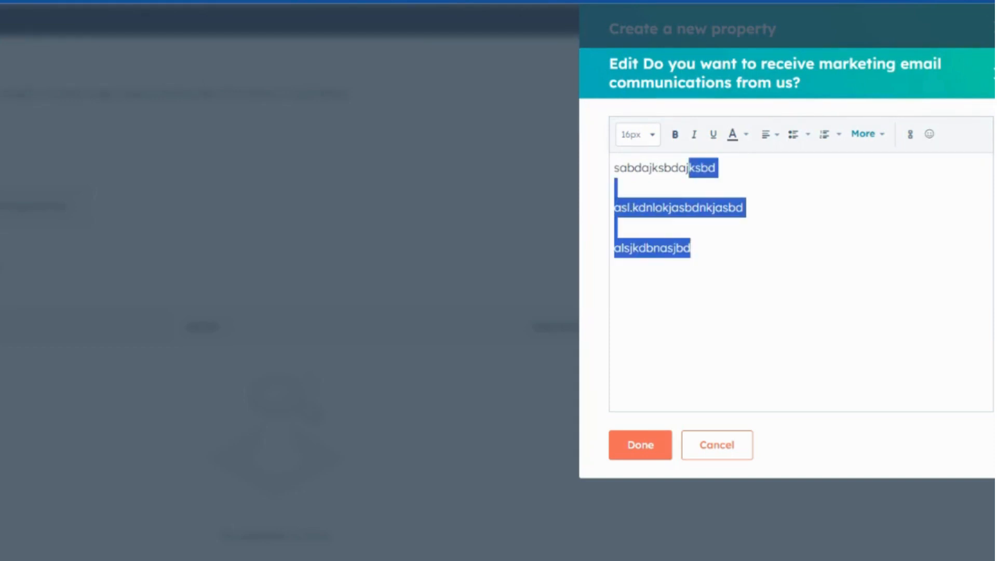
key("shift+Up")
left_click(675, 135)
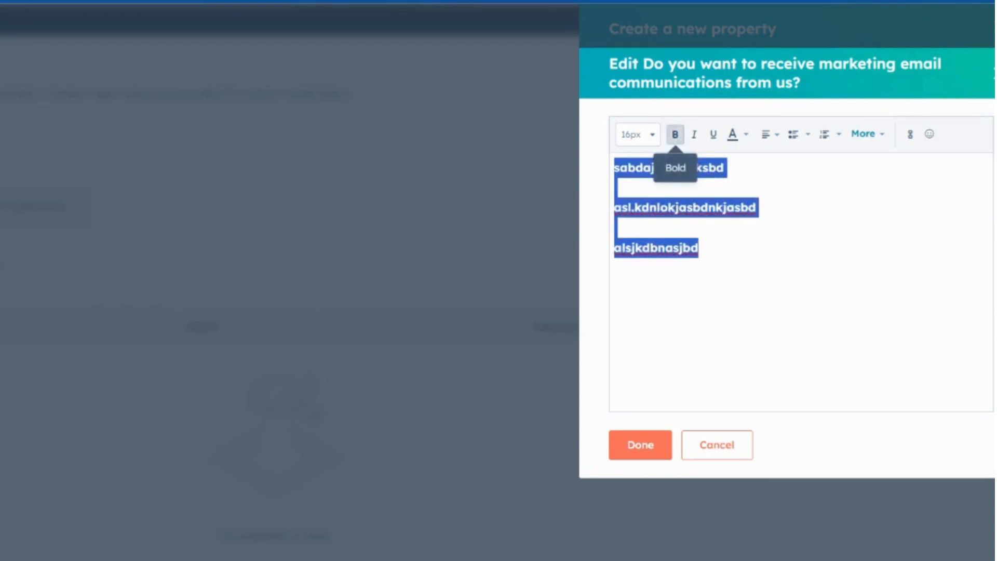
left_click(743, 265)
key("ctrl+a")
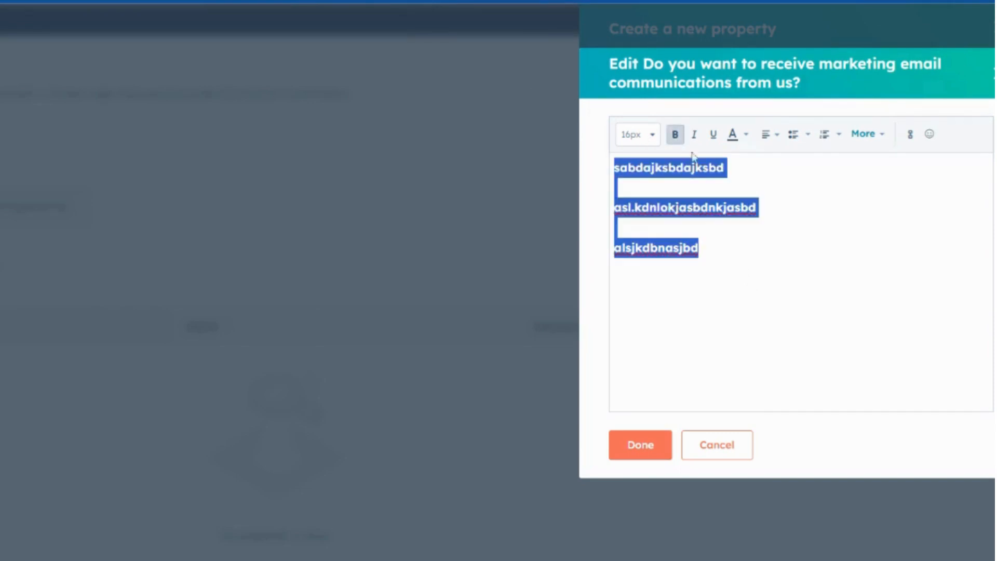
left_click(713, 134)
left_click(694, 135)
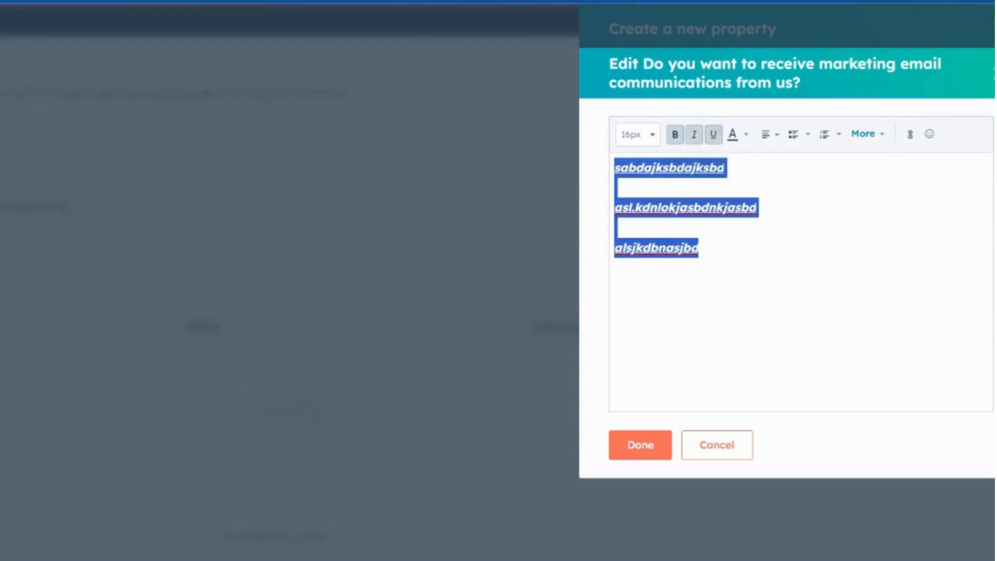
- Set the font size of all the sample text to 36px
left_click(650, 135)
left_click(660, 292)
left_click(835, 366)
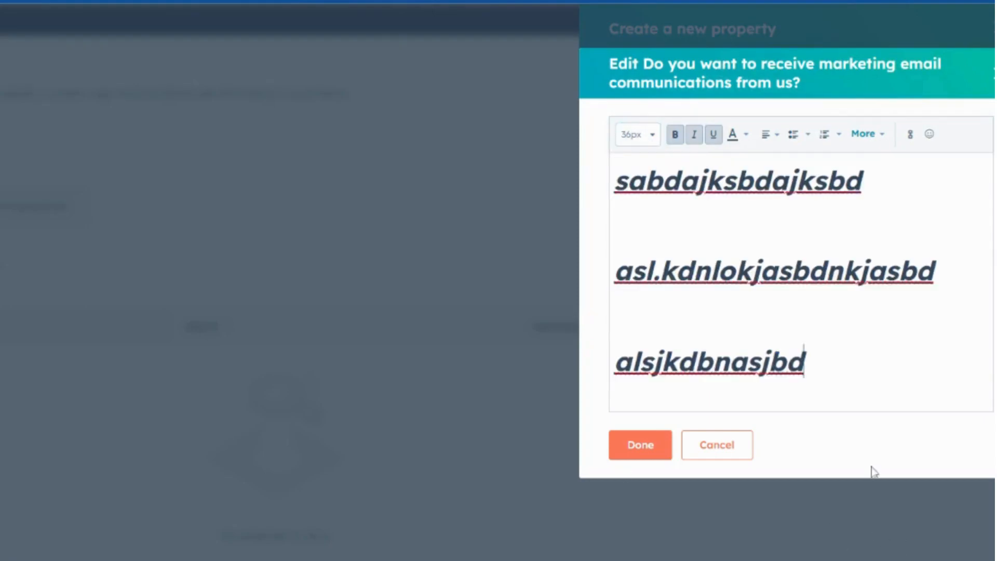
- Try to turn the sample text into a bulleted list, and look over the numbered list and additional formatting options
key("ctrl+a")
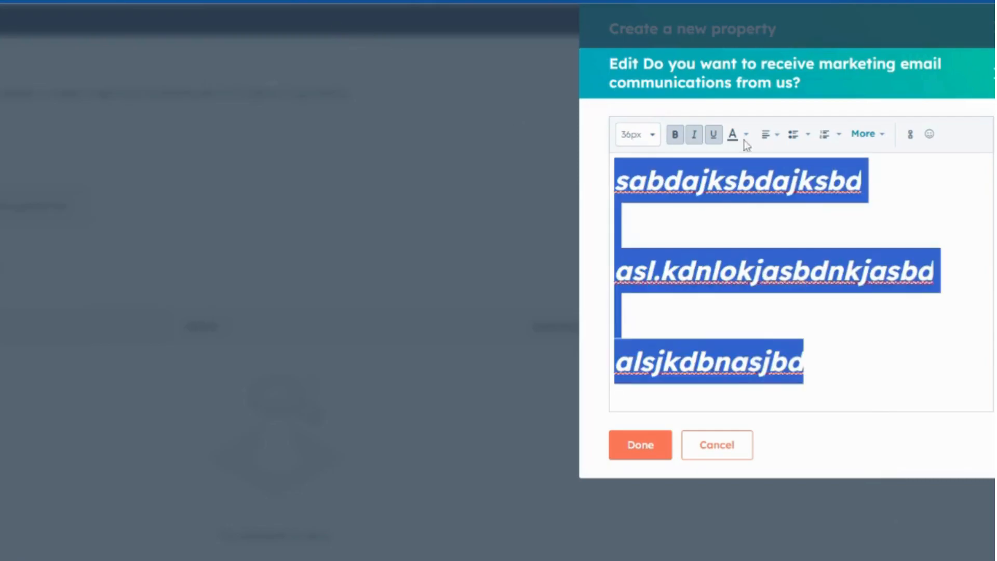
left_click(793, 134)
left_click(824, 136)
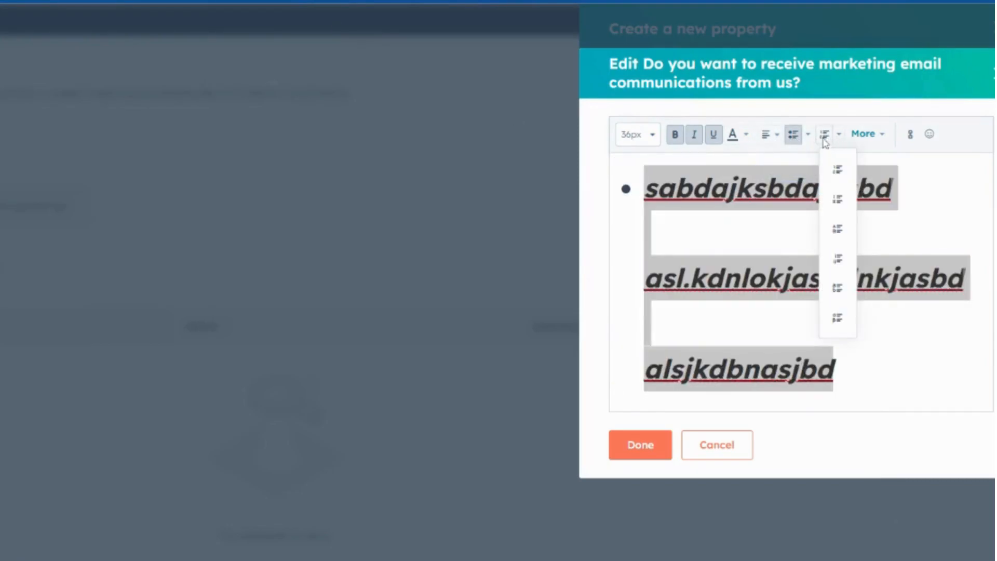
left_click(824, 137)
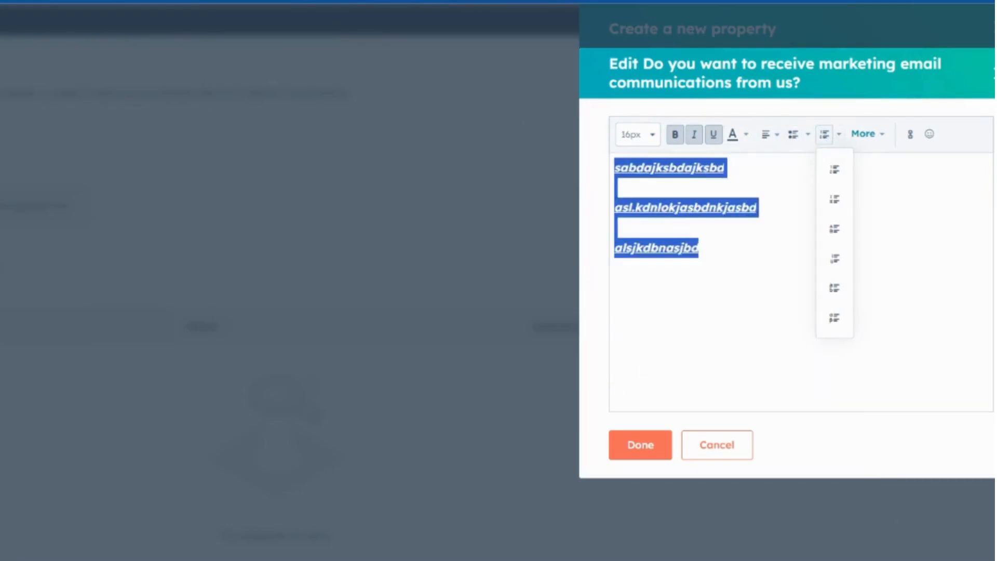
left_click(723, 267)
left_click(863, 134)
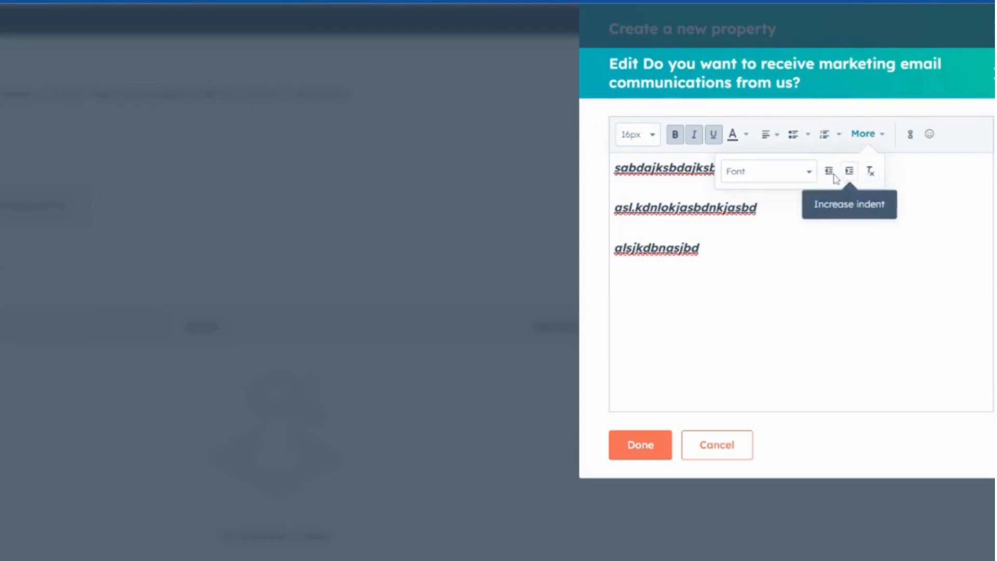
left_click(939, 145)
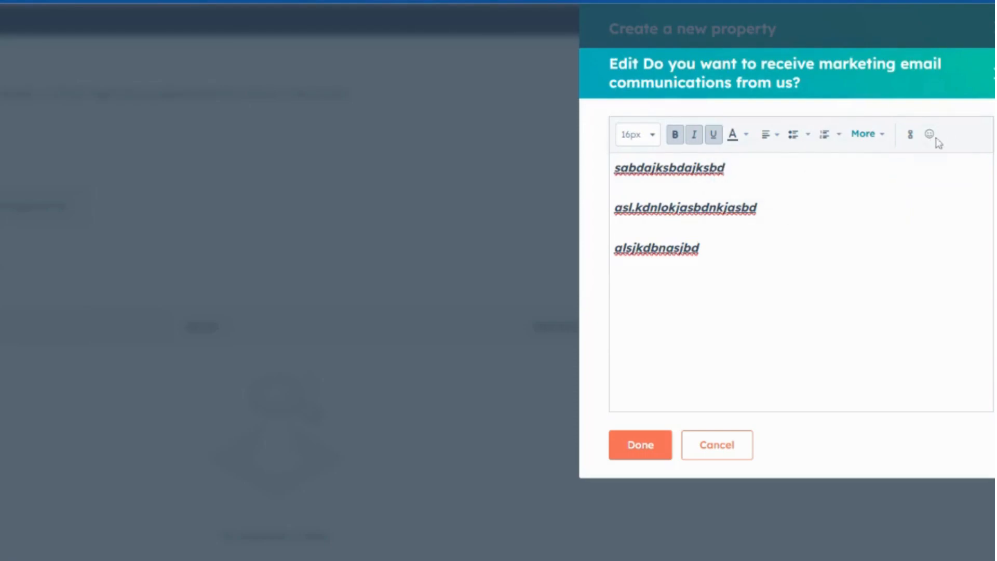
- Insert five emojis from the frequently used set after the first line of sample text
left_click(930, 134)
left_click(824, 286)
left_click(853, 288)
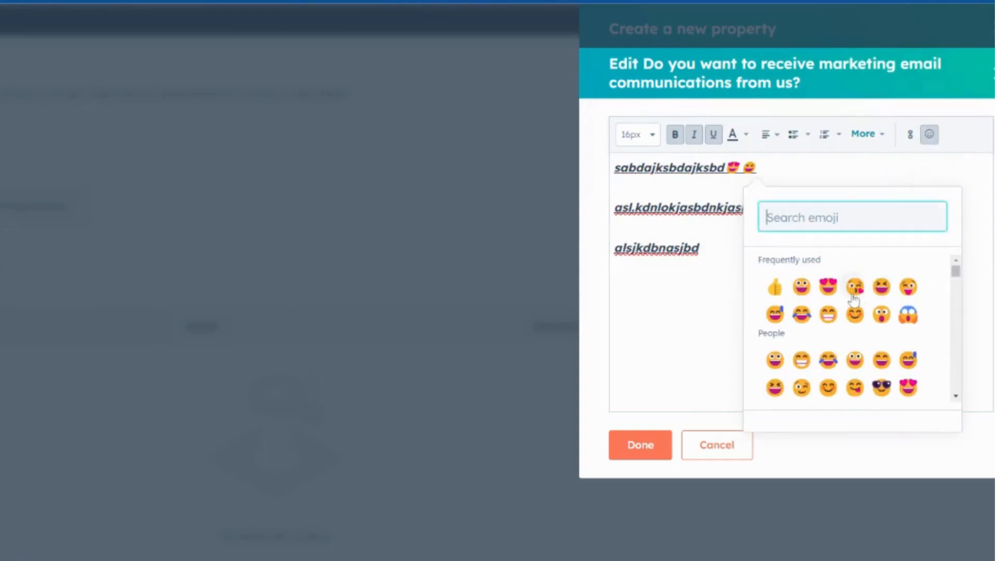
left_click(871, 313)
left_click(871, 314)
left_click(868, 315)
left_click(770, 298)
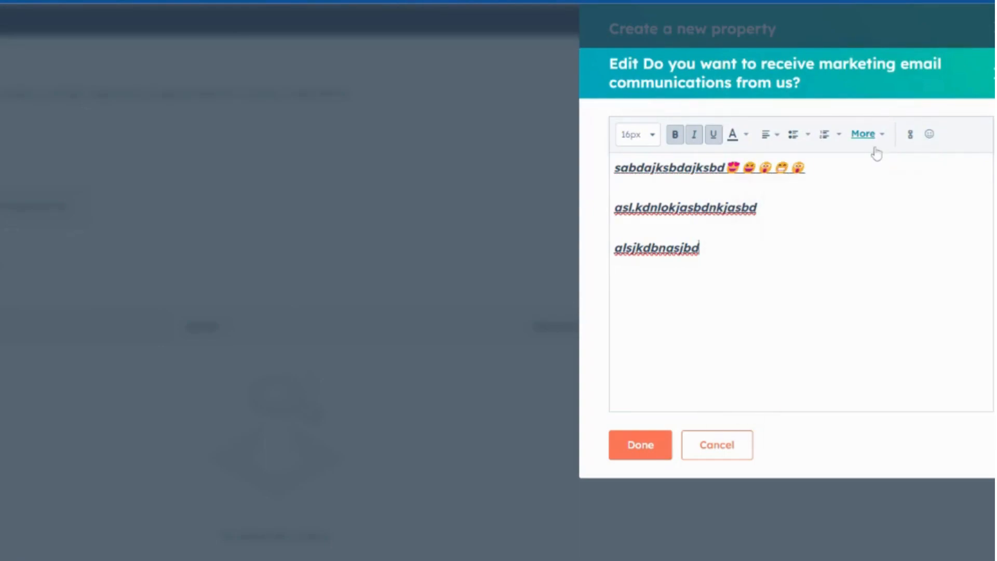
- Examine the link options for the second line of sample text and dismiss them without inserting a link
left_click_drag(757, 207, 585, 215)
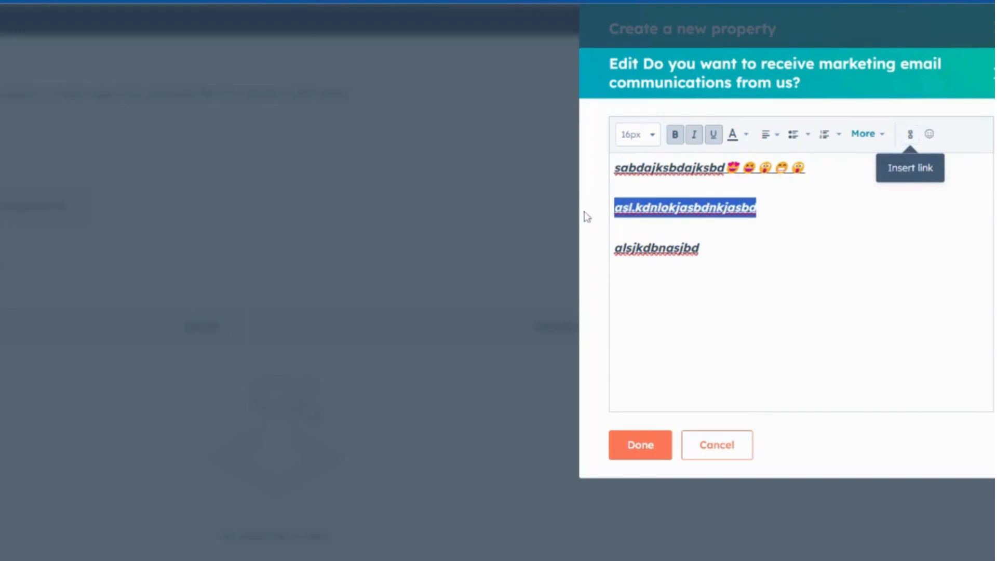
left_click(910, 135)
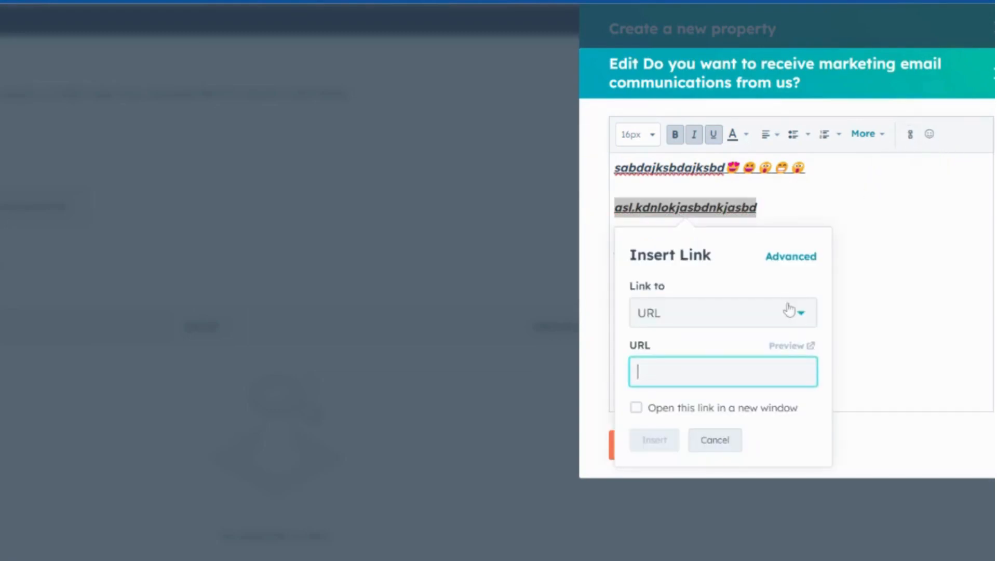
left_click(939, 331)
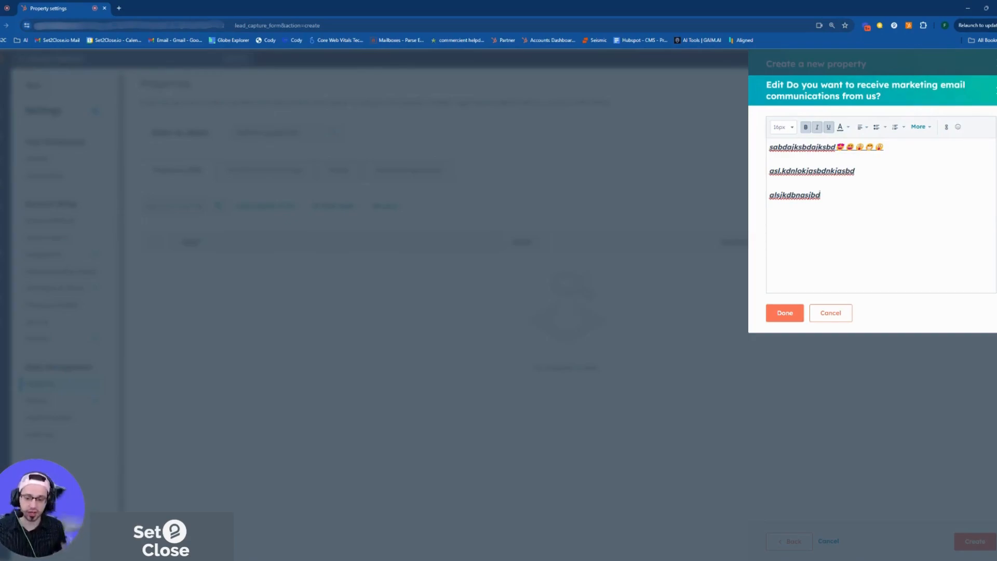
- Discard the rich text sample edit and show the list of field types
left_click(844, 315)
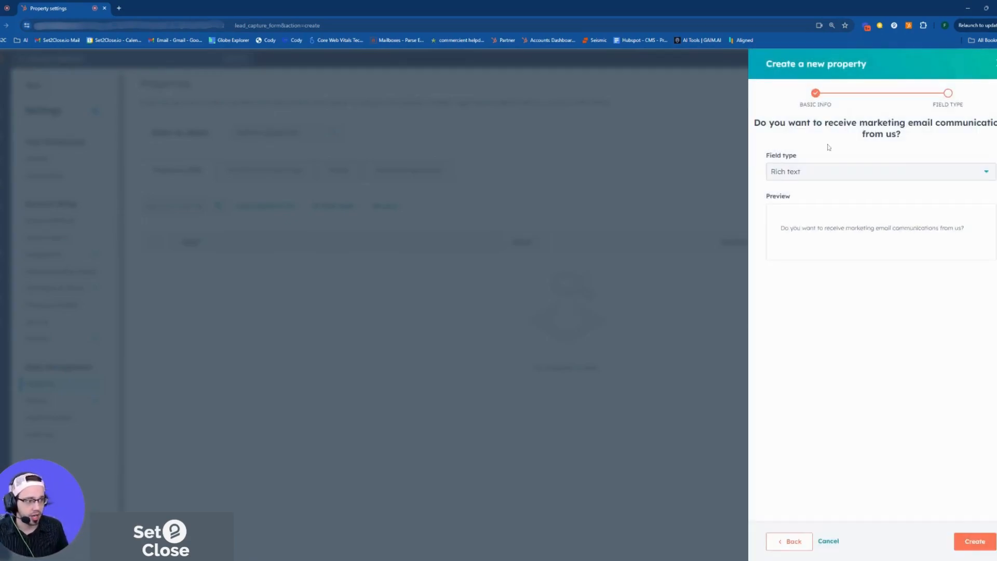
left_click(842, 172)
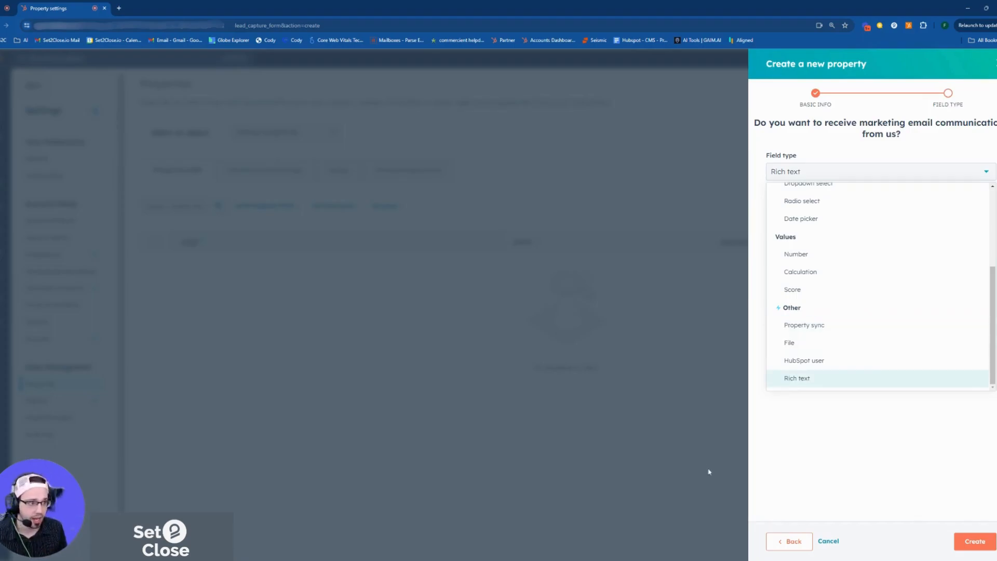
- Dismiss the field type list and abandon the unfinished rich text property, returning to the contact properties overview
left_click(932, 554)
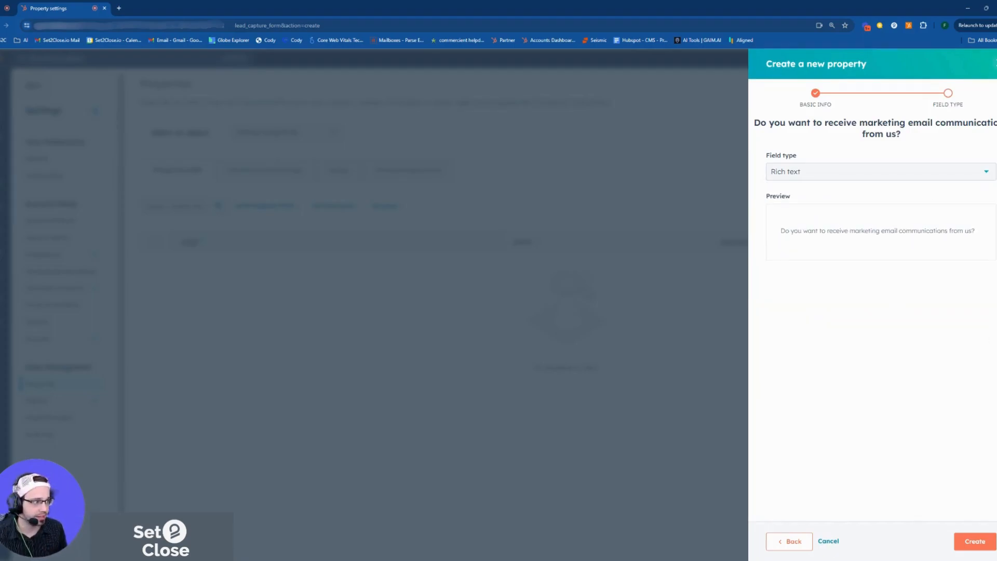
left_click(993, 63)
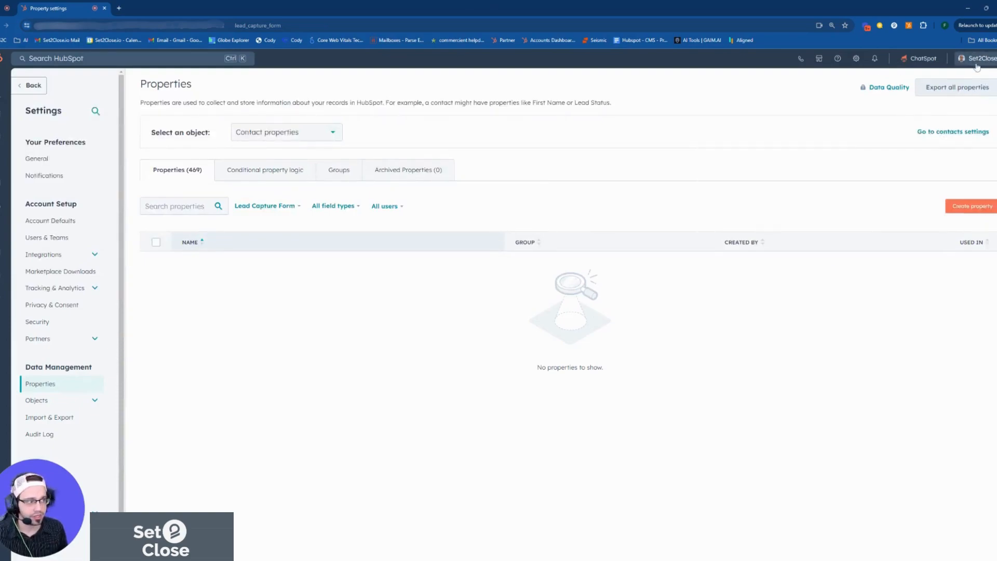
- Look over the account menu and the object types available for properties, leaving Contact properties selected
left_click(977, 64)
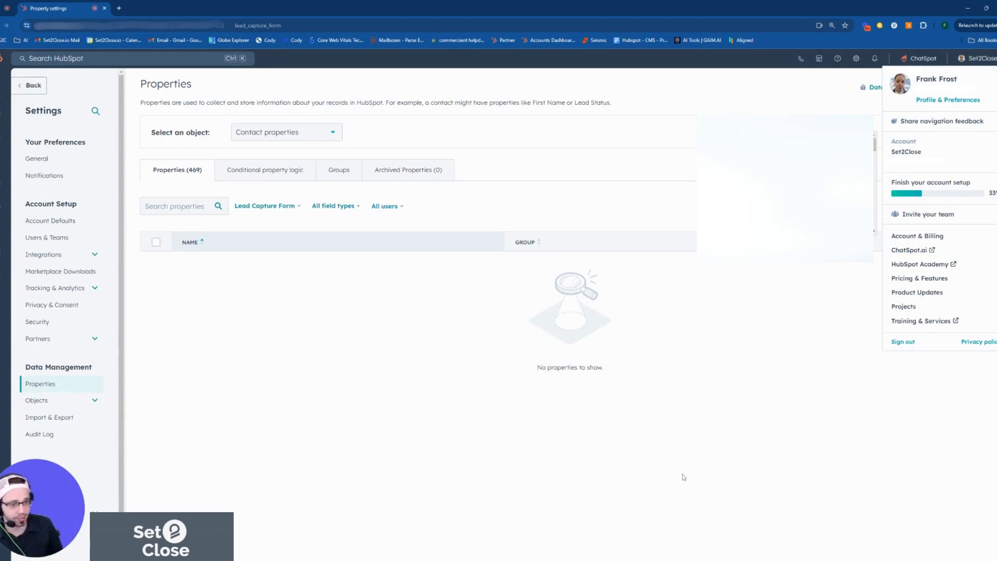
left_click(701, 385)
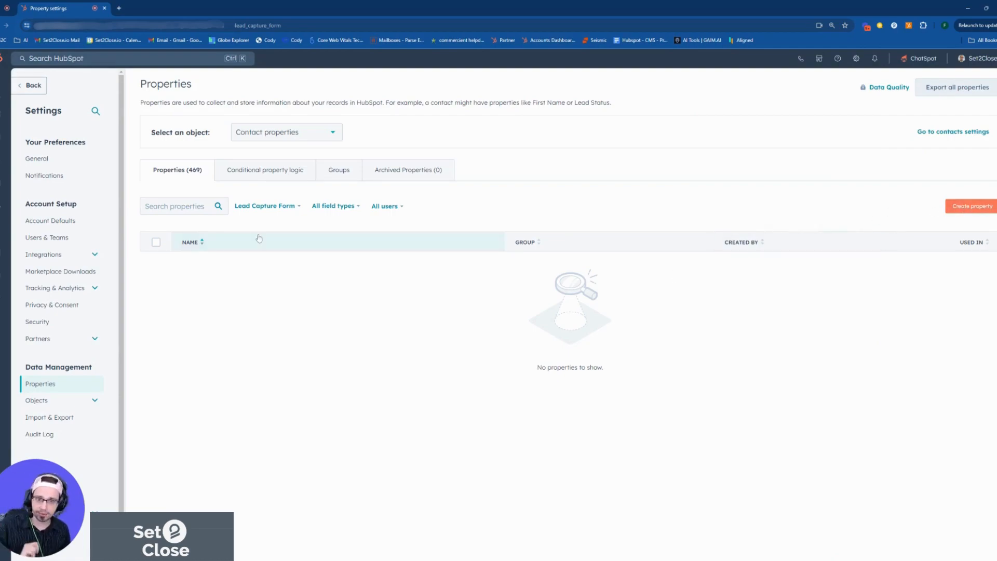
left_click(274, 137)
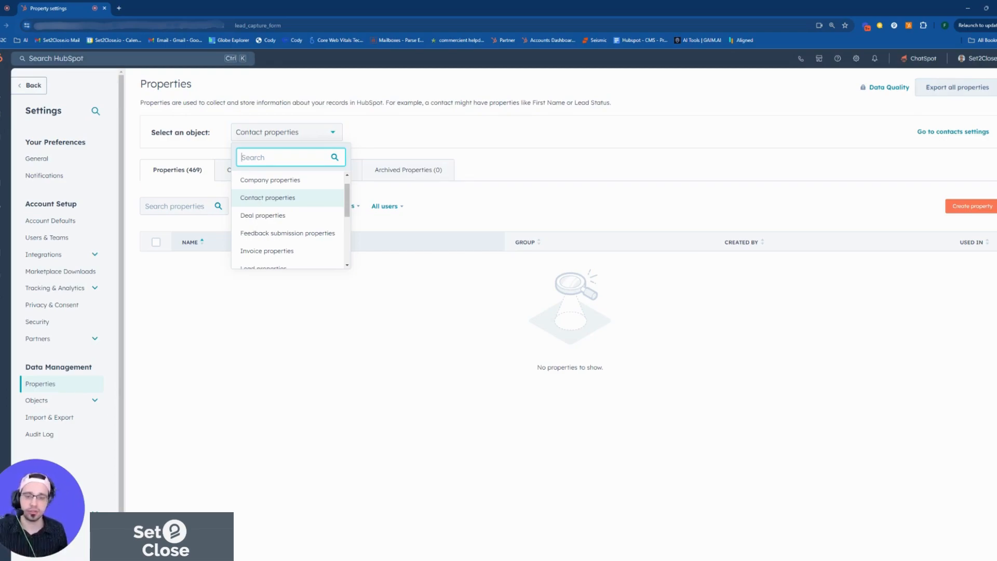
left_click(706, 298)
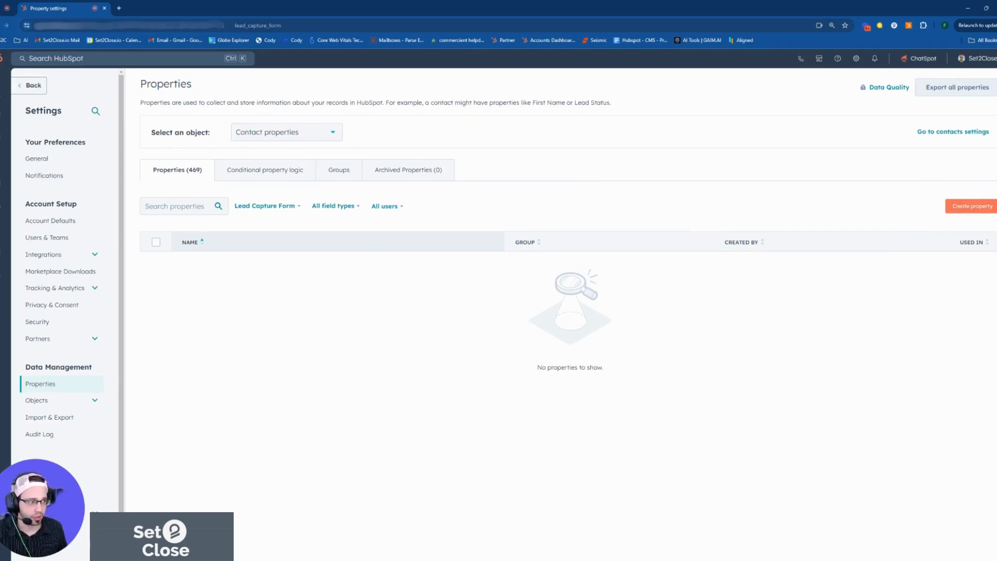
- Start a new contact property and assign it to the Lead Capture Form group
left_click(963, 206)
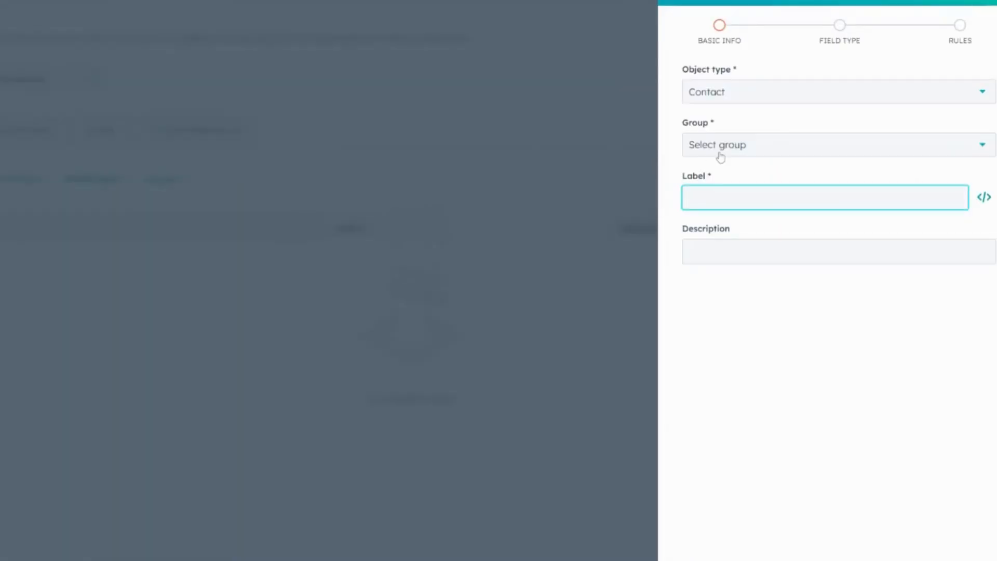
left_click(720, 154)
scroll(759, 255, "down", 1)
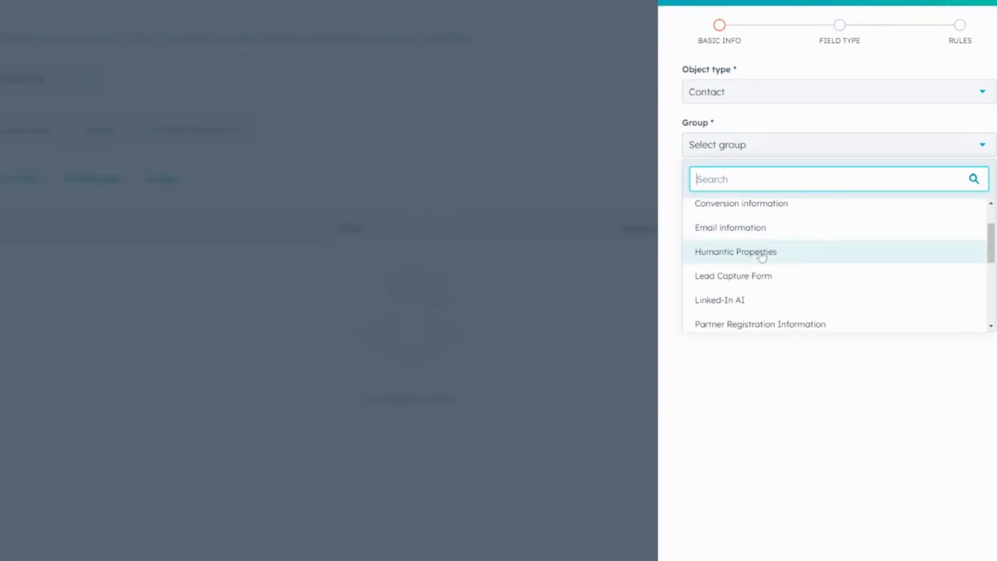
left_click(744, 277)
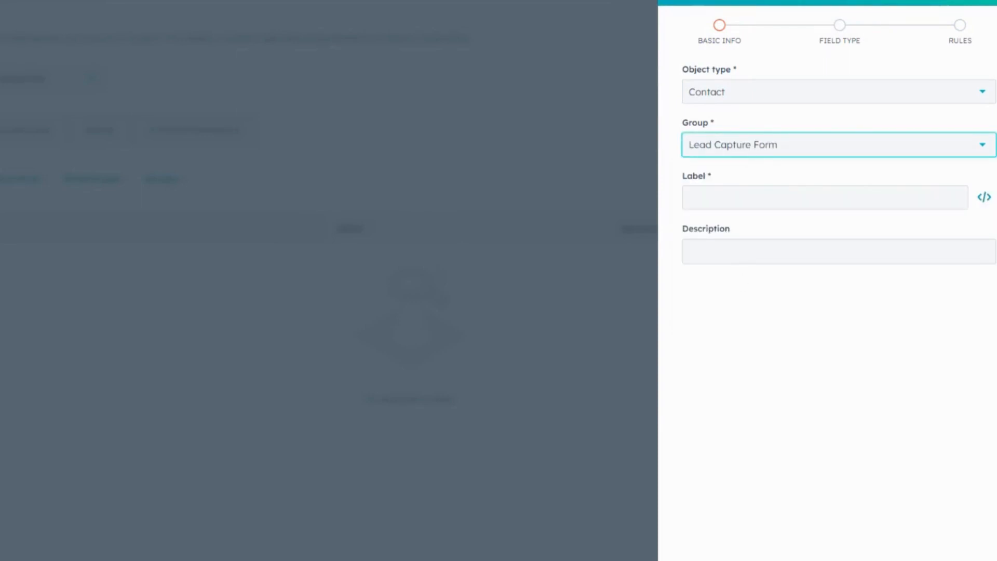
- Label the new property "Most Recent Close Date" and proceed to its field type settings
left_click(731, 200)
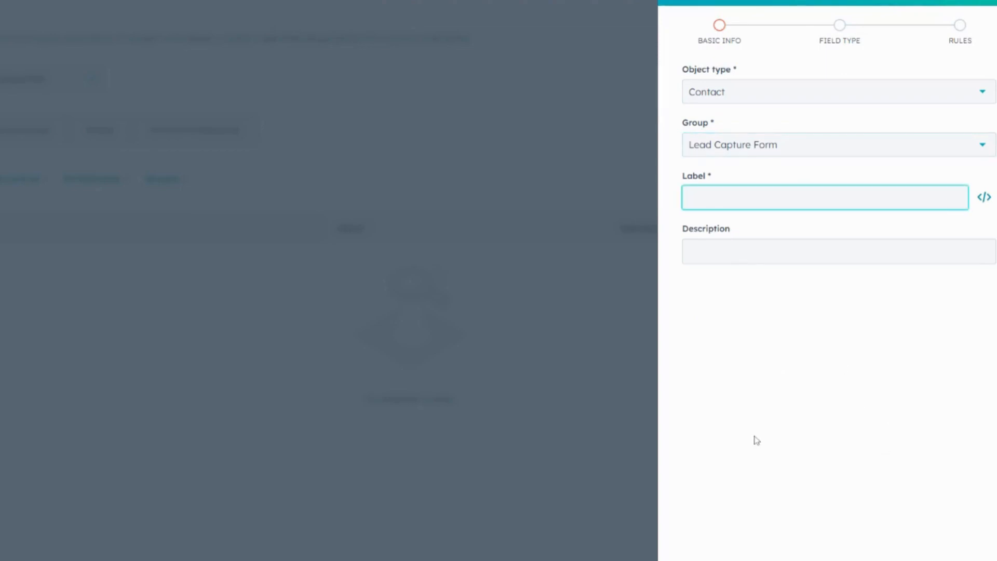
type("Close Date")
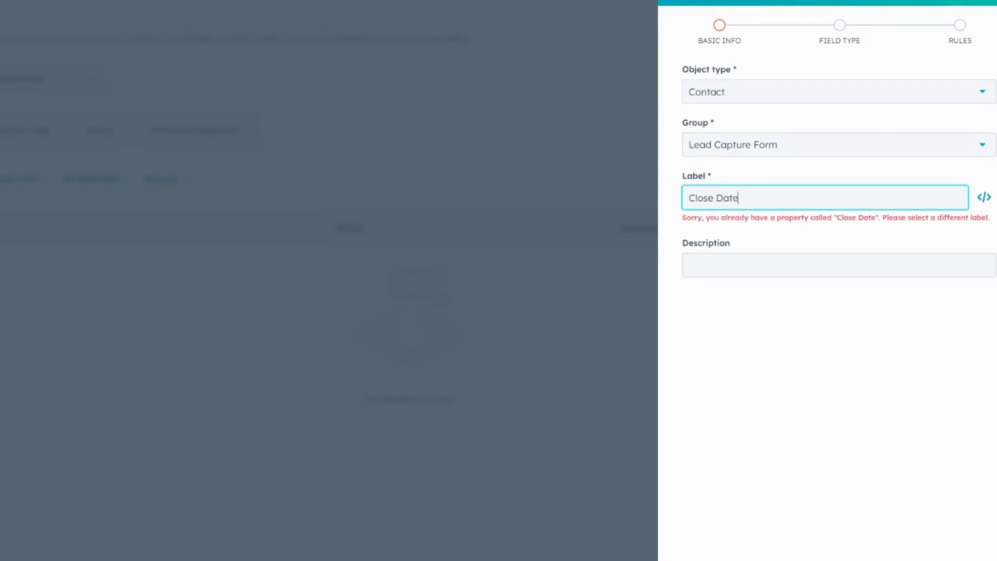
type("Most Recen")
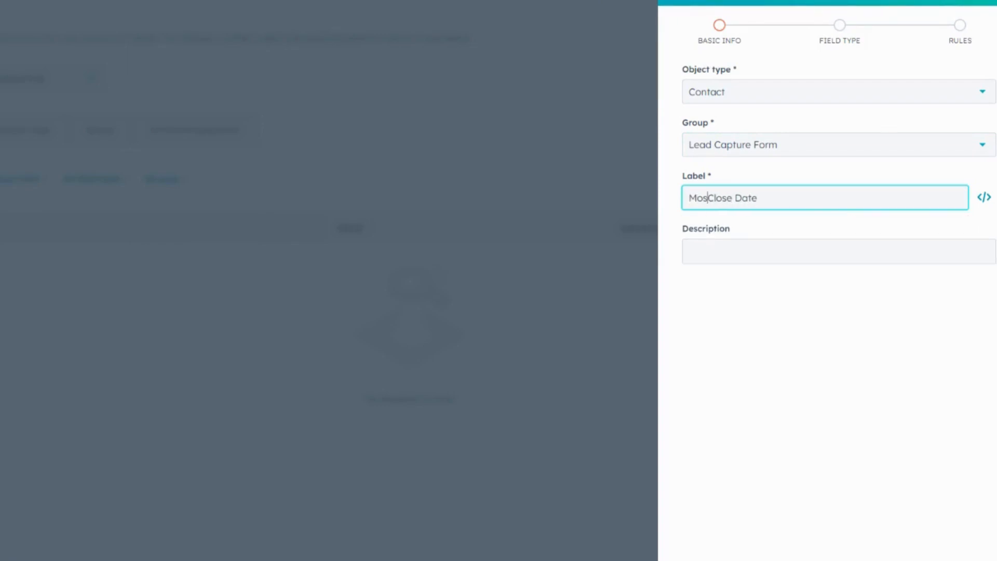
type("t")
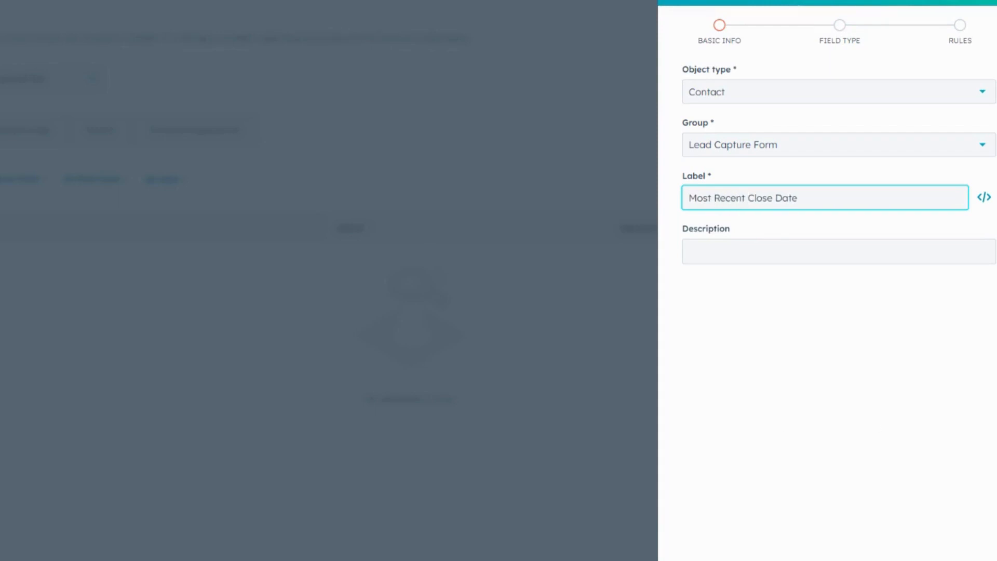
key("Return")
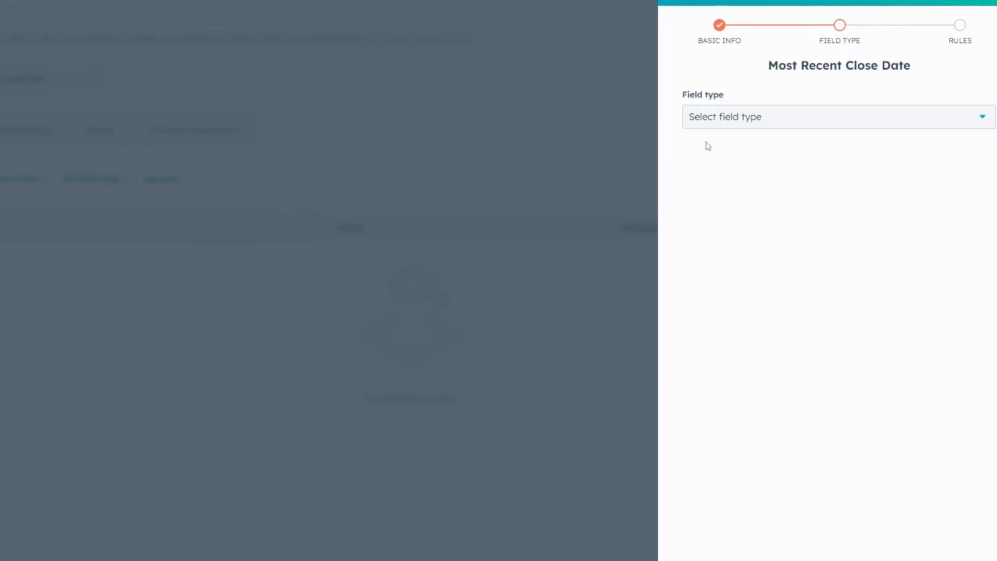
- Set the field type to Property sync with Deal as the source record type
left_click(735, 119)
scroll(763, 280, "down", 3)
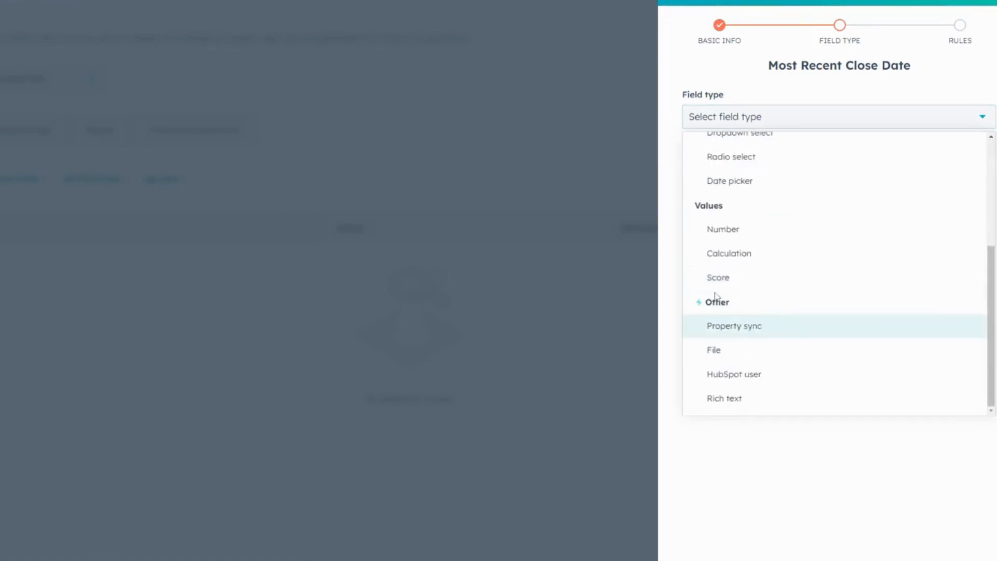
left_click(744, 331)
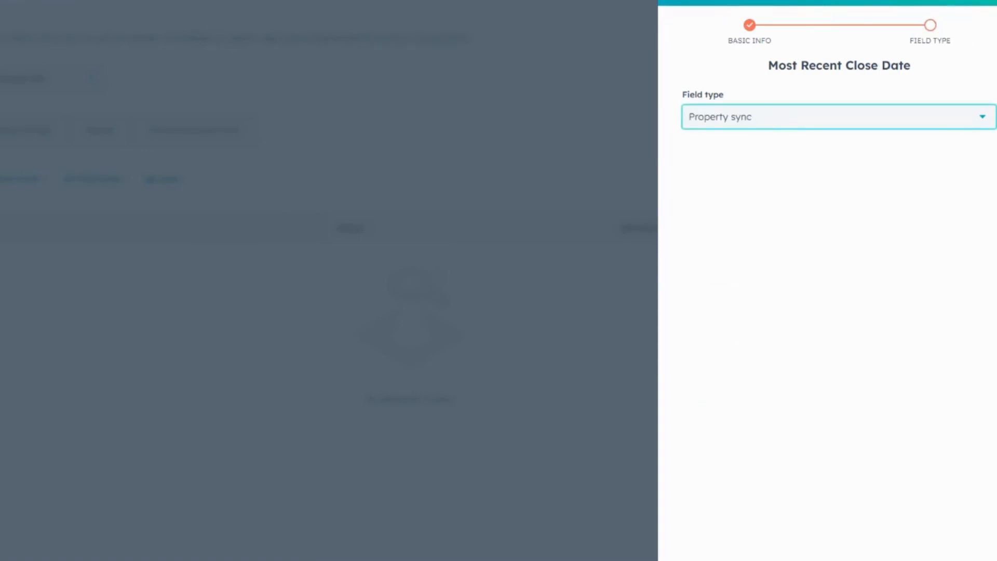
left_click(759, 152)
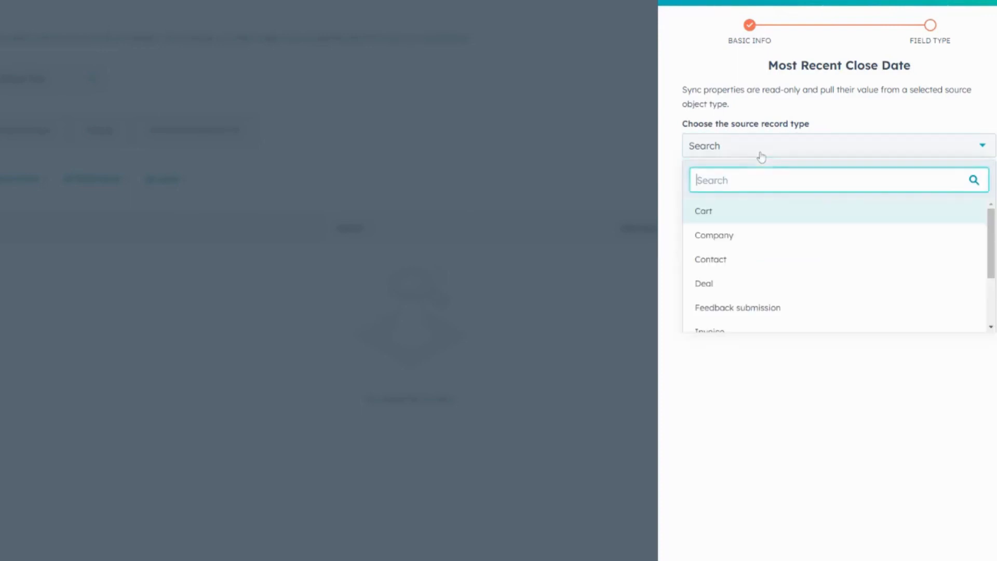
left_click(757, 288)
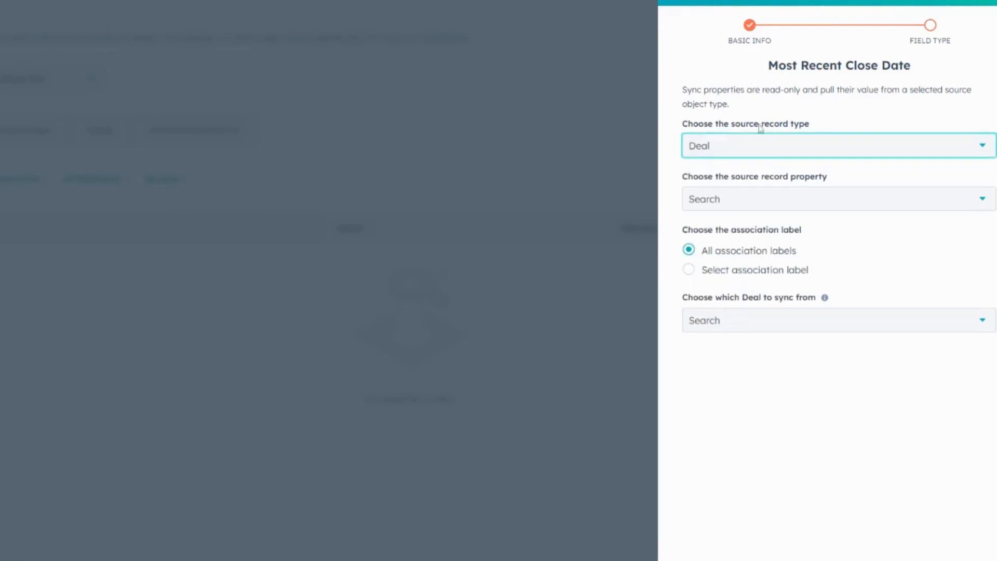
- Choose Close Date as the source record property and sync it from the most recently created deal
left_click(760, 203)
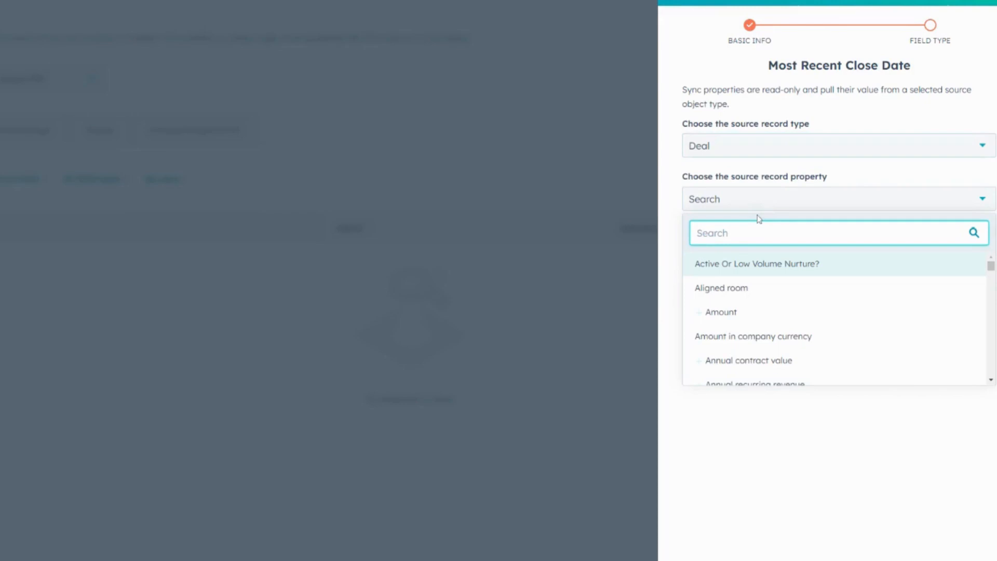
type("close")
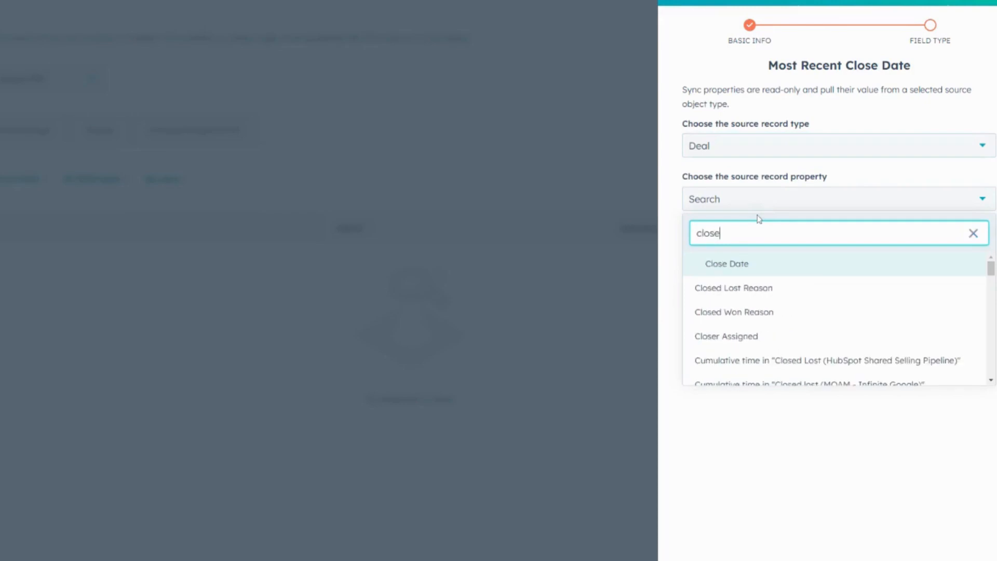
left_click(746, 263)
left_click(733, 460)
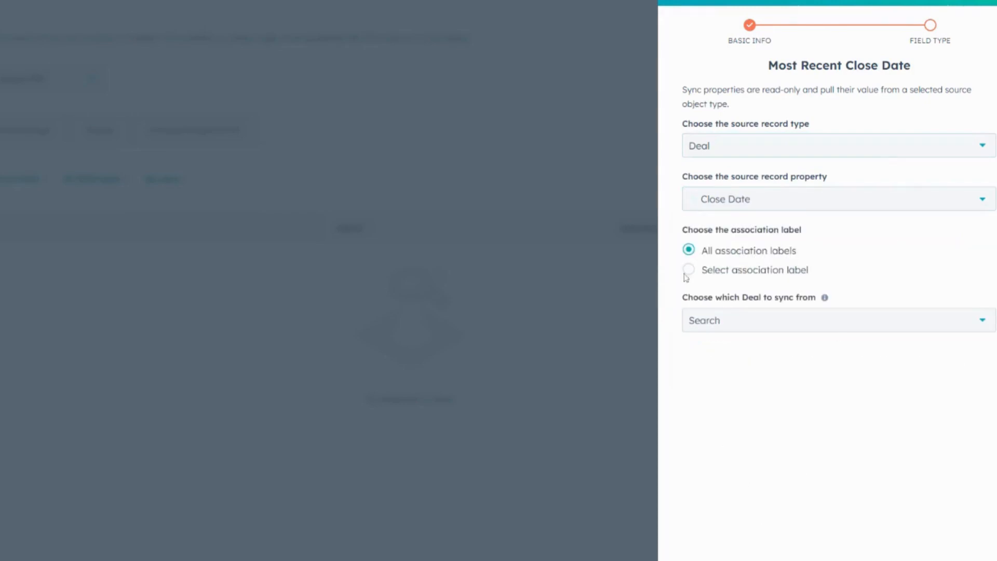
left_click(711, 324)
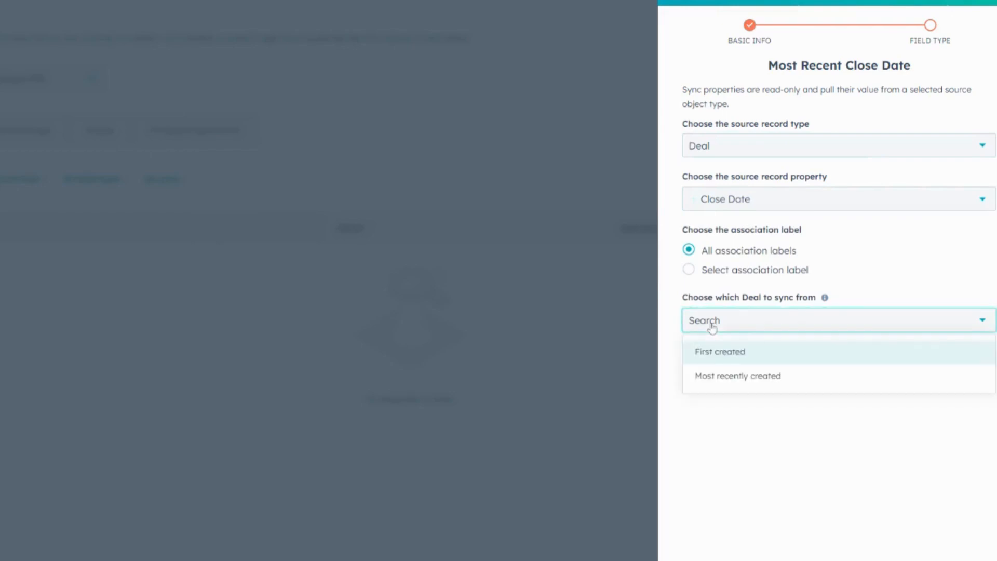
left_click(728, 385)
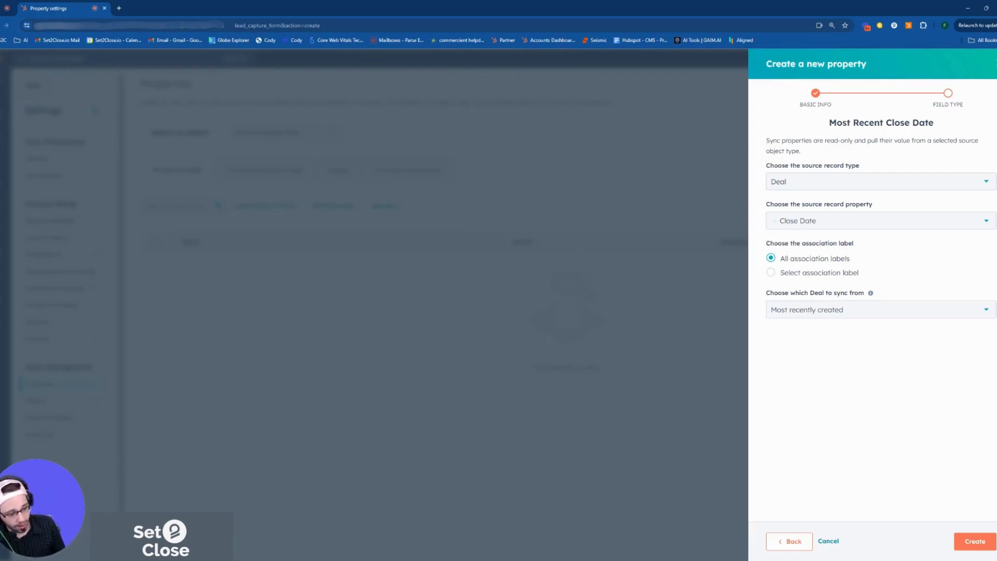
- Return to the basic info of the Most Recent Close Date property without creating it
left_click(798, 541)
left_click(796, 541)
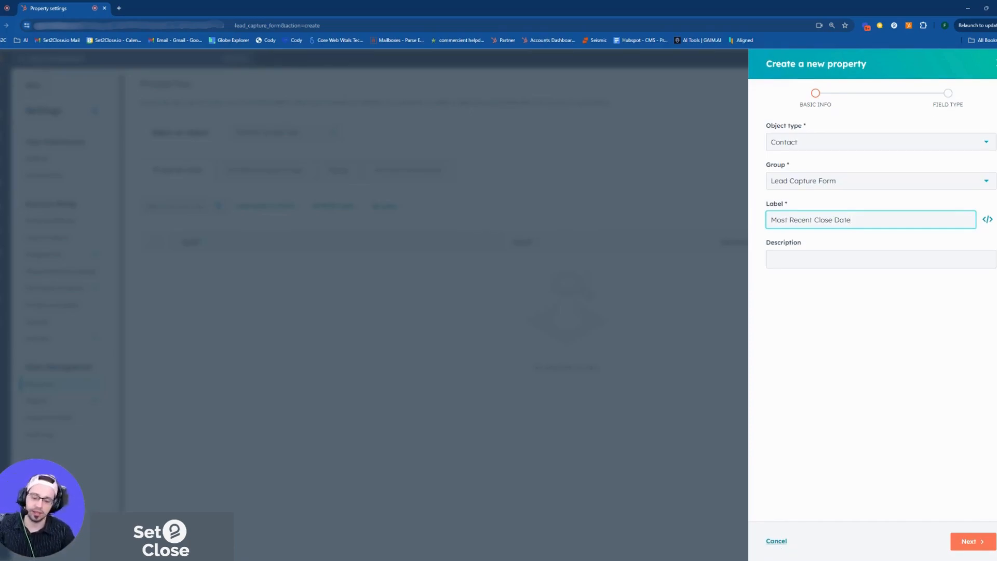
left_click(792, 372)
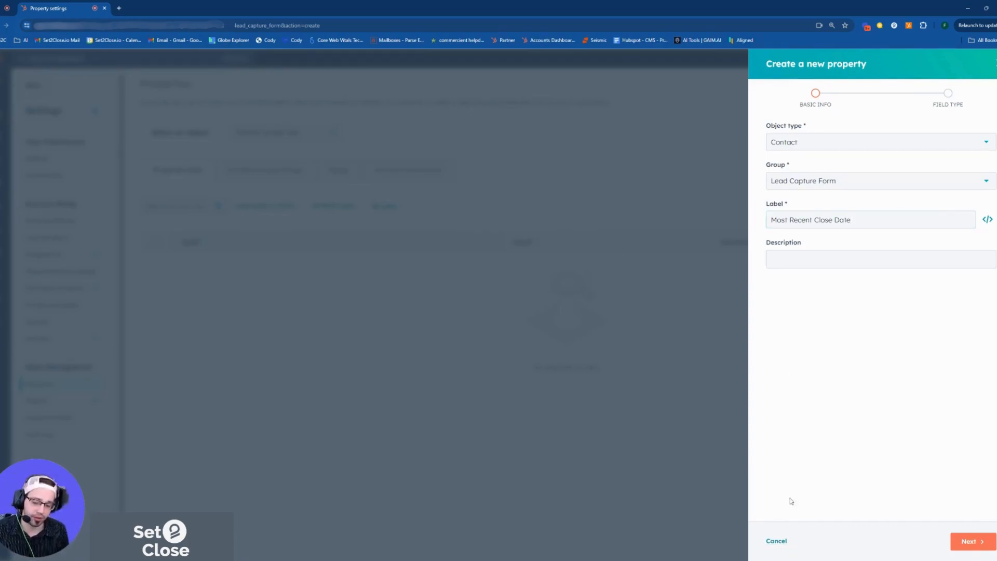